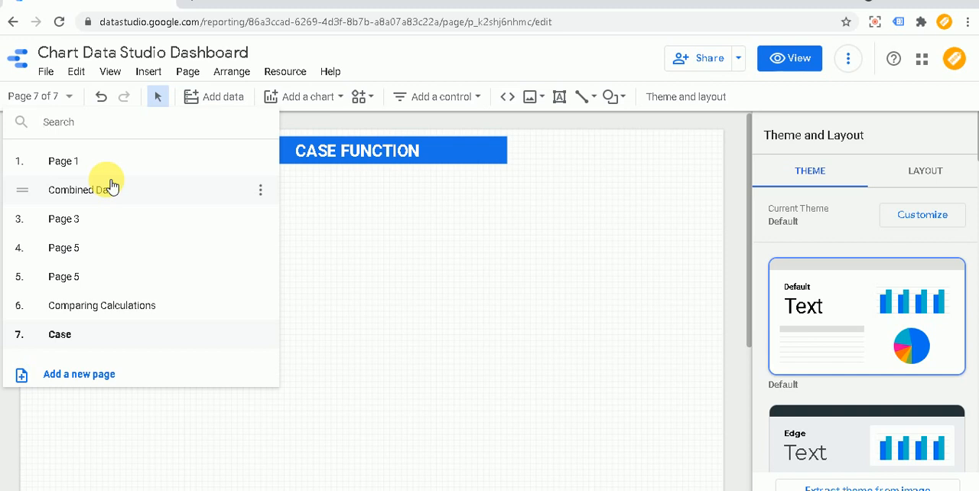
# Step: Insert a table on the Case page, spanning most of the page width below the CASE FUNCTION heading
pyautogui.click(339, 247)
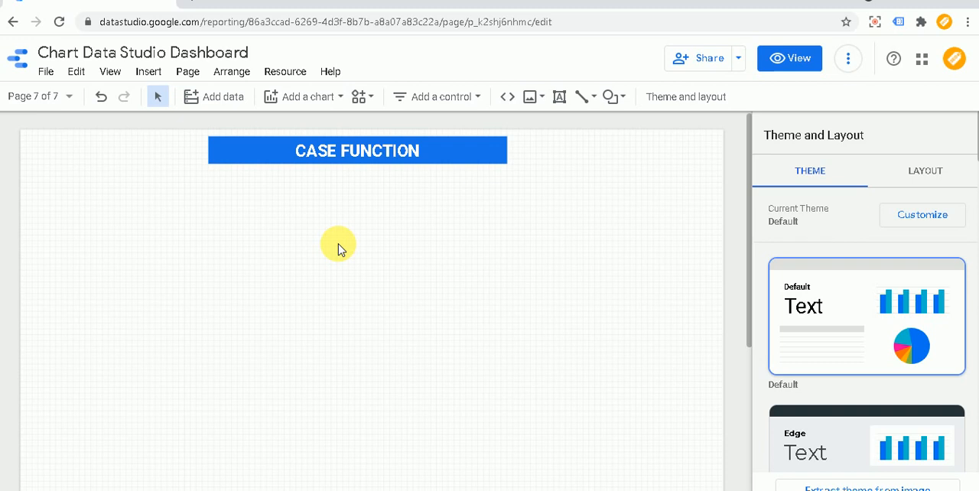
pyautogui.click(151, 74)
pyautogui.click(153, 183)
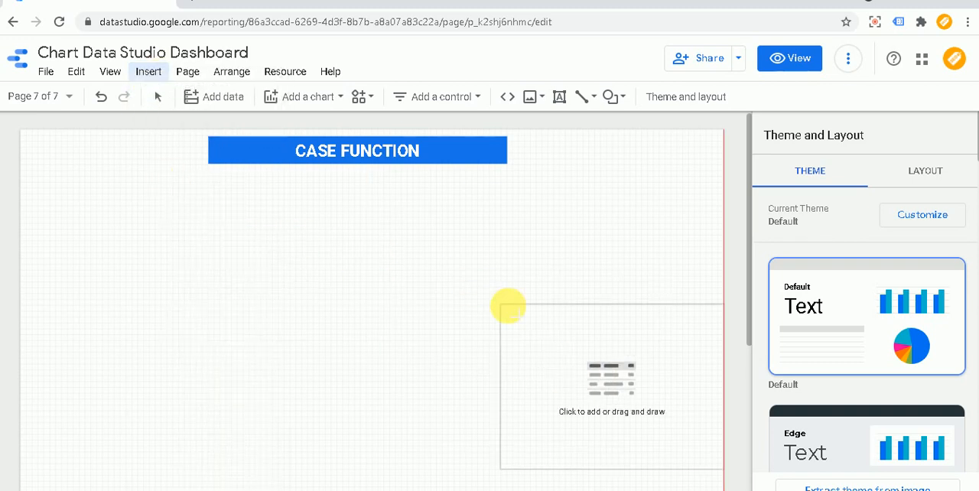
pyautogui.moveTo(118, 200)
pyautogui.mouseDown()
pyautogui.moveTo(599, 302)
pyautogui.moveTo(671, 396)
pyautogui.moveTo(677, 440)
pyautogui.mouseUp()
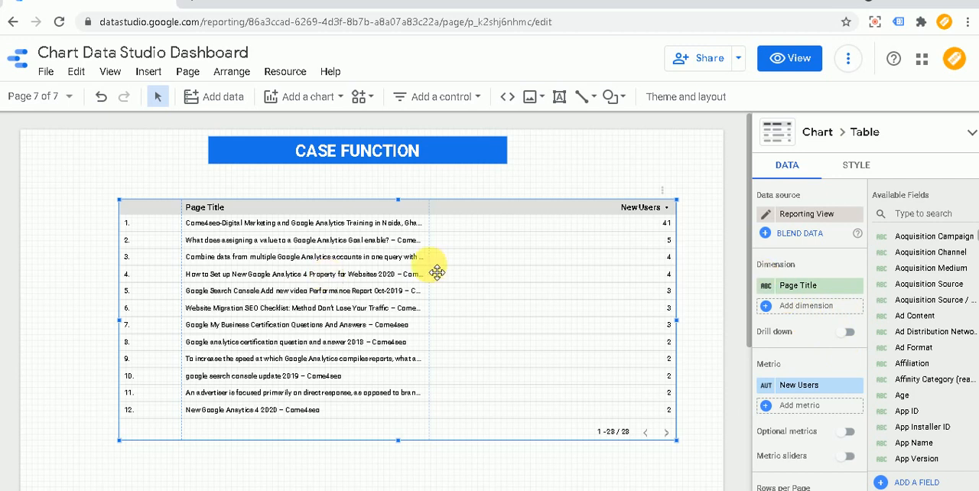
# Step: Replace the table's New Users metric with Sessions
pyautogui.click(817, 390)
pyautogui.write('AA')
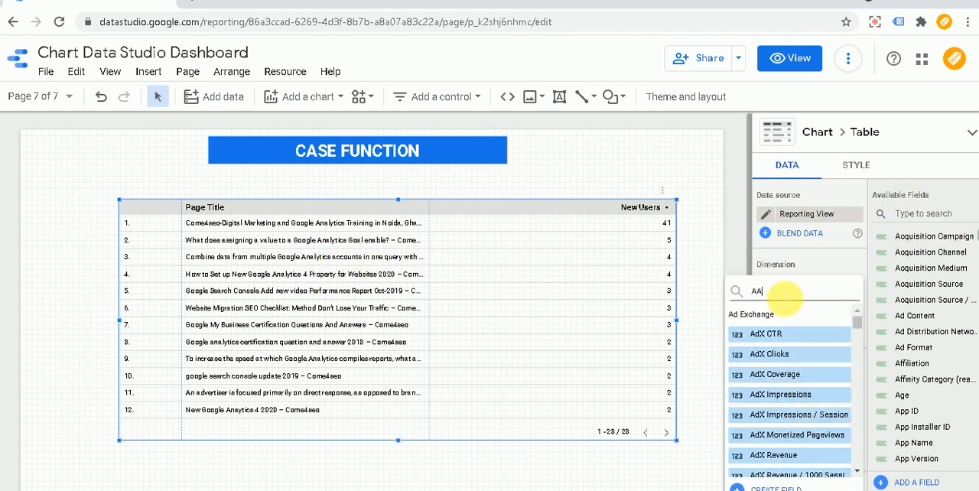
pyautogui.press('BackSpace')
pyautogui.write('SESSION')
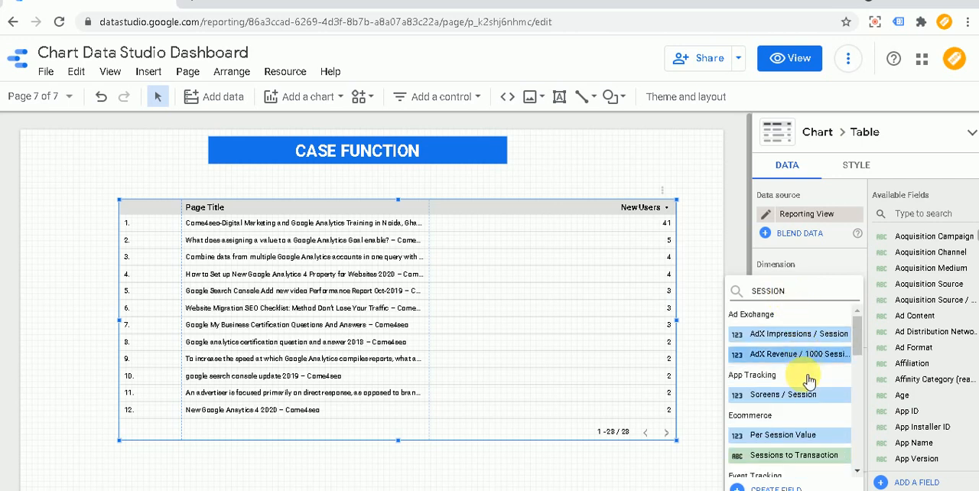
pyautogui.scroll(-5, 796, 405)
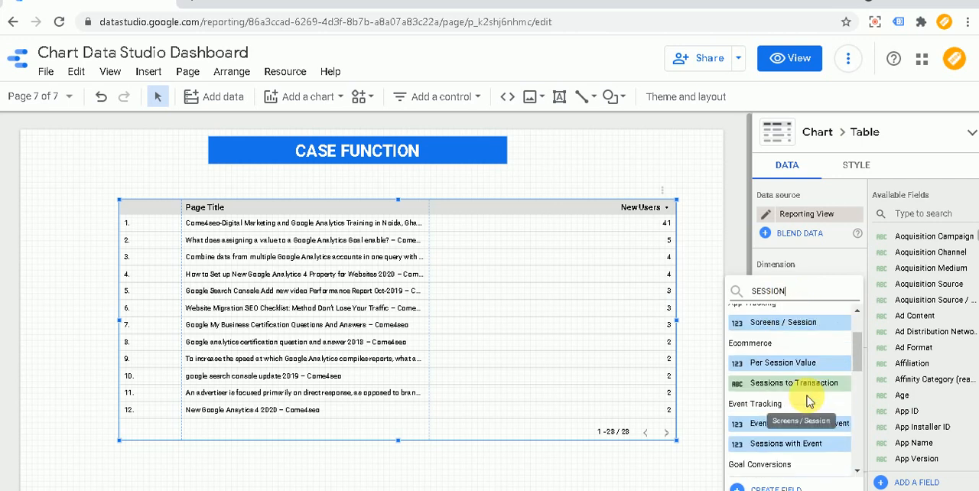
pyautogui.scroll(-3, 792, 436)
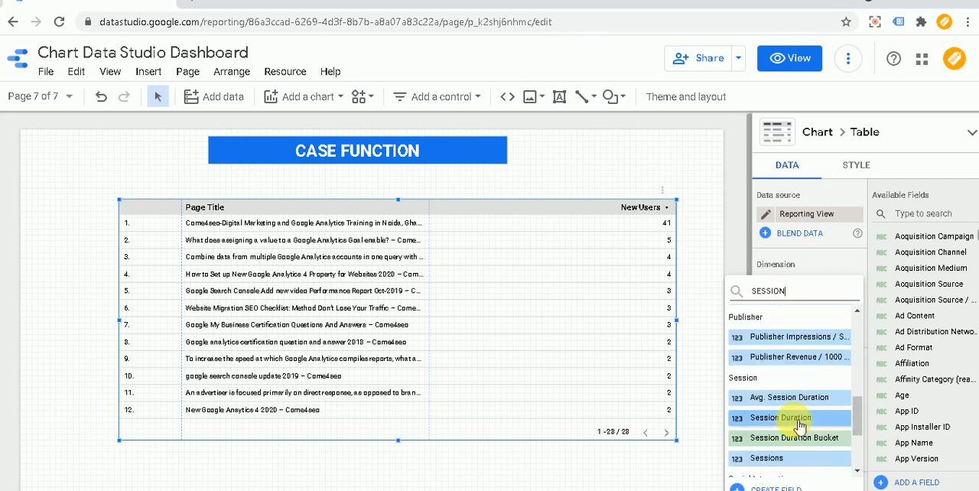
pyautogui.click(766, 458)
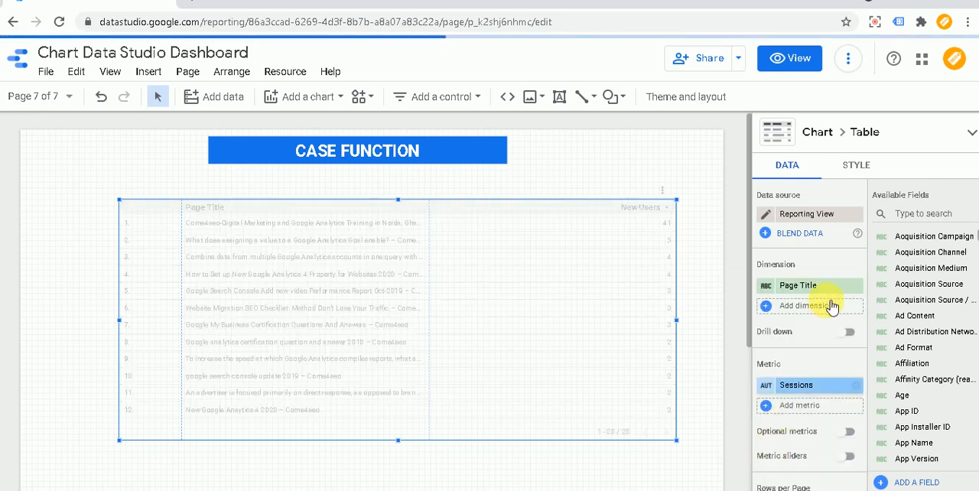
# Step: Add Pageviews as a second metric of the table
pyautogui.click(805, 413)
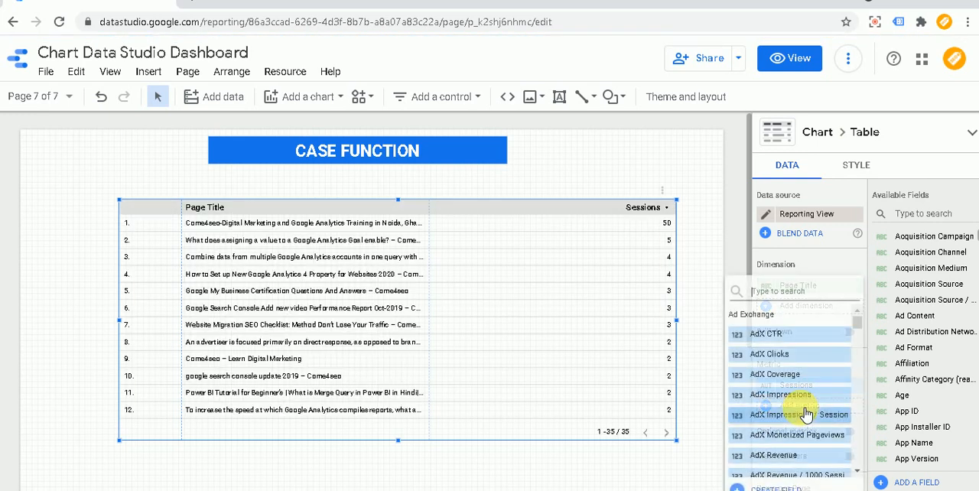
pyautogui.write('PAGEVIEW')
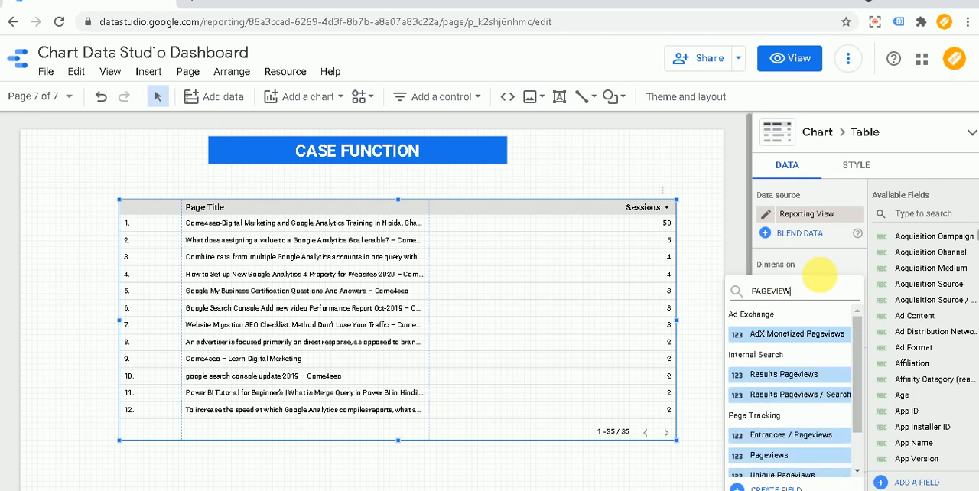
pyautogui.click(772, 456)
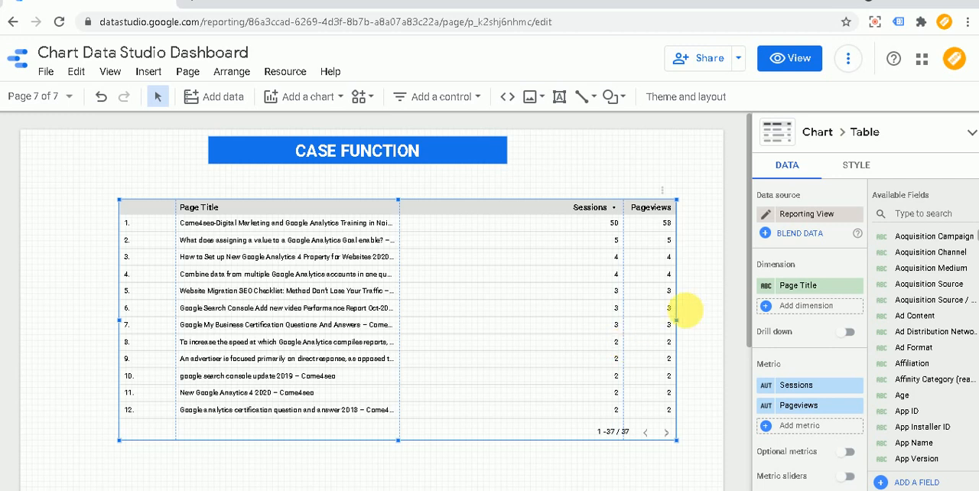
# Step: Replace the table's Page Title dimension with Default Channel Grouping, preview the report in view mode and return to editing
pyautogui.click(796, 286)
pyautogui.write('DEF')
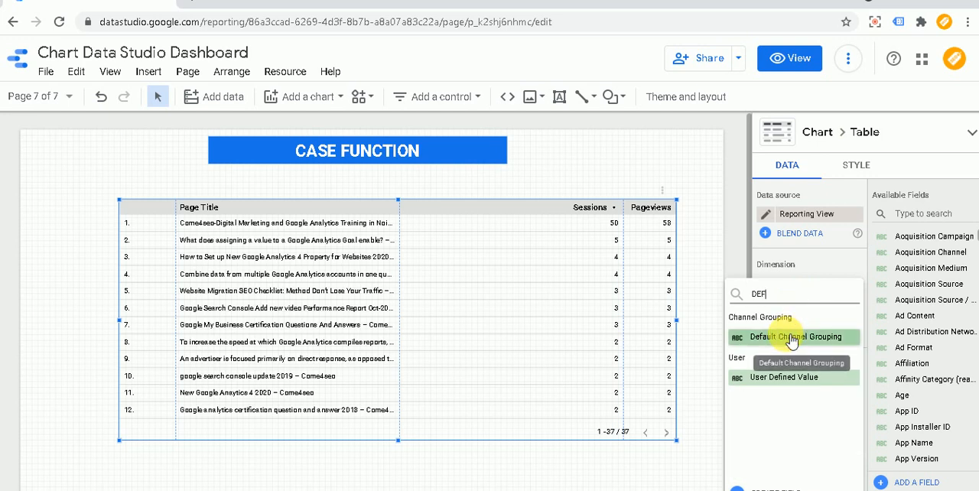
pyautogui.click(792, 342)
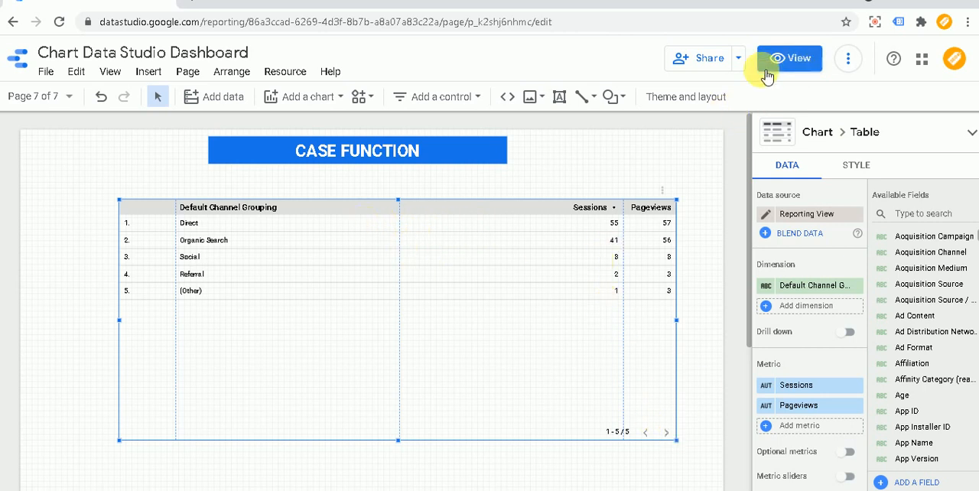
pyautogui.click(802, 63)
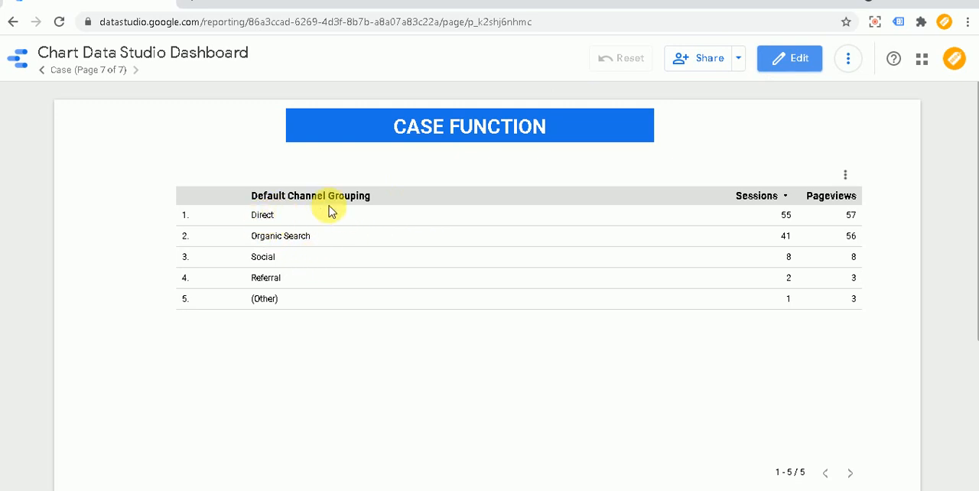
pyautogui.click(799, 60)
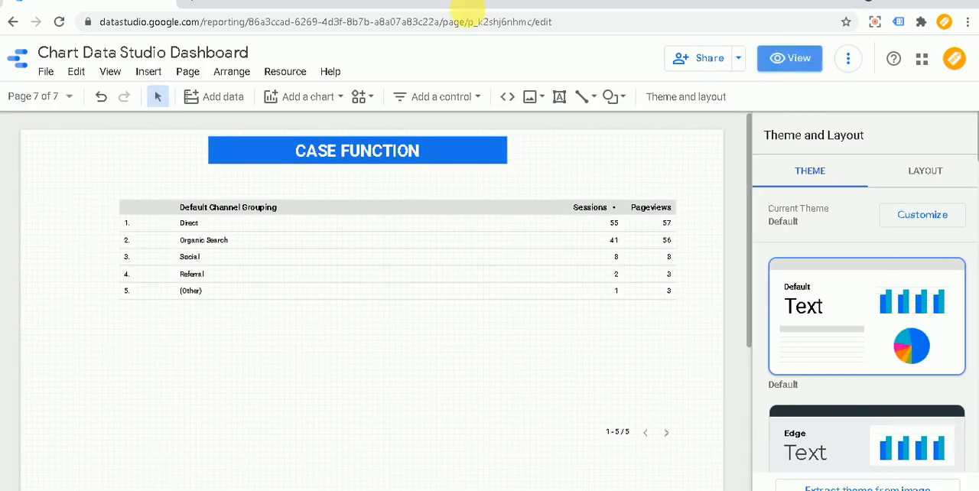
# Step: Add Day of Week Name as a dimension of the table and remove the Default Channel Grouping dimension
pyautogui.click(306, 234)
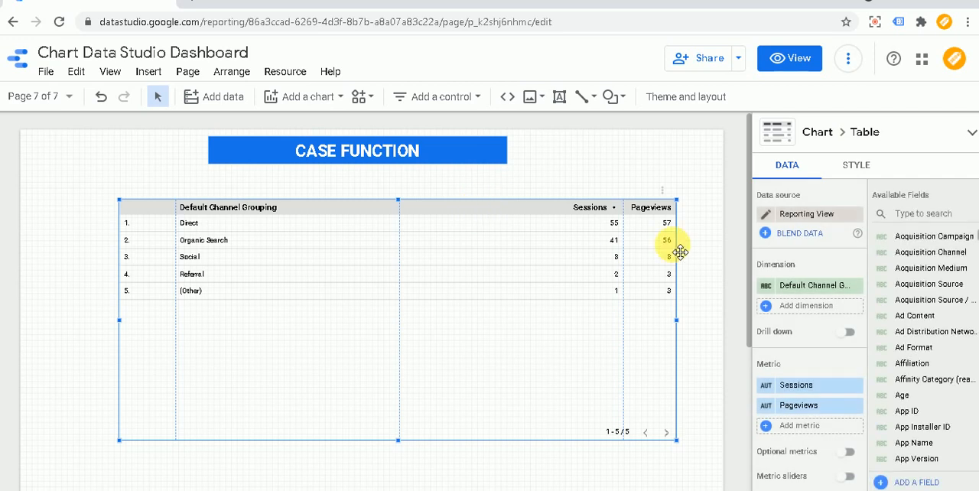
pyautogui.click(806, 308)
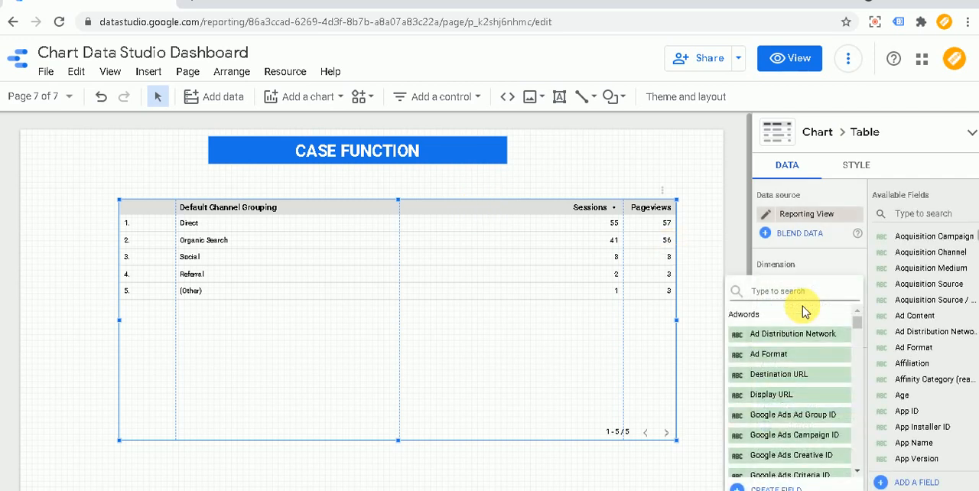
pyautogui.write('days')
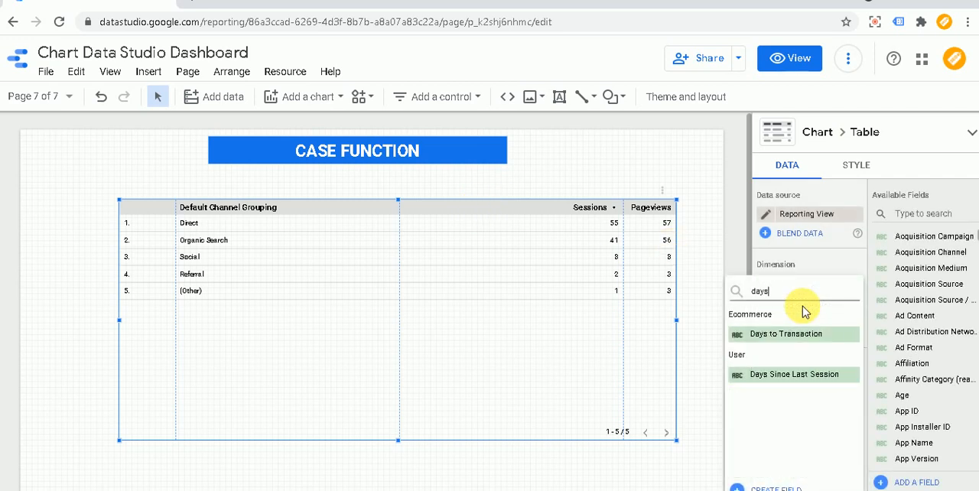
pyautogui.press('BackSpace')
pyautogui.press('BackSpace')
pyautogui.press('BackSpace')
pyautogui.press('BackSpace')
pyautogui.write('we')
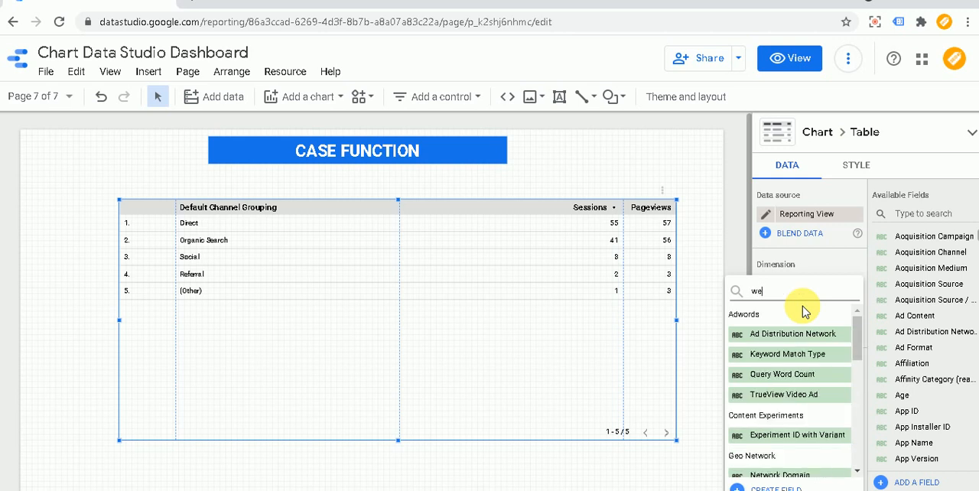
pyautogui.write('ek')
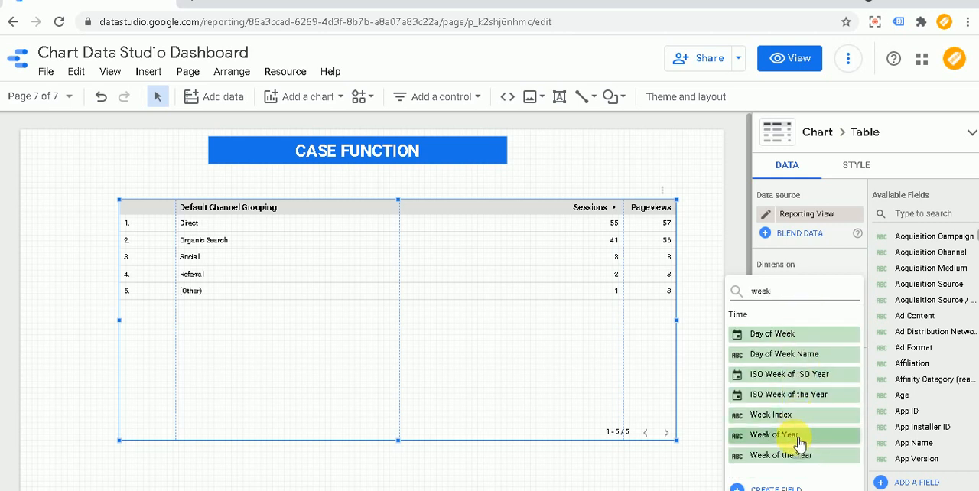
pyautogui.click(780, 363)
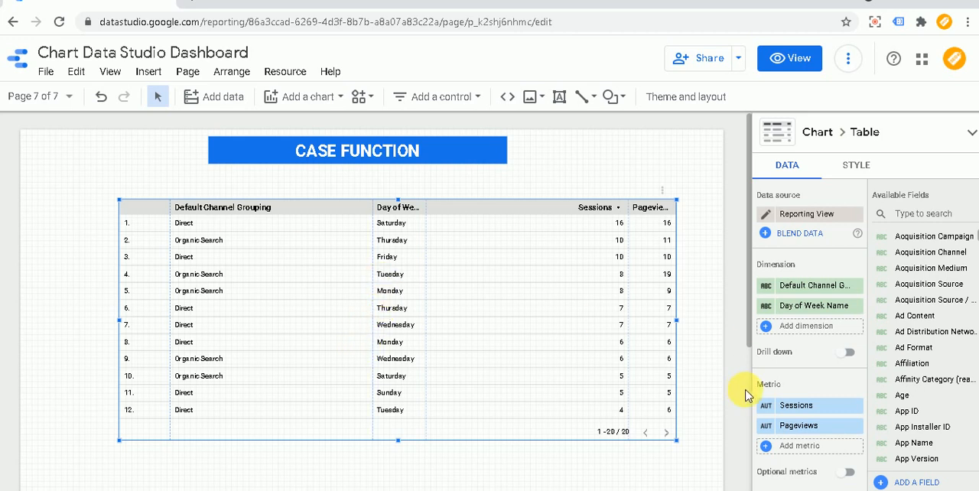
pyautogui.click(856, 285)
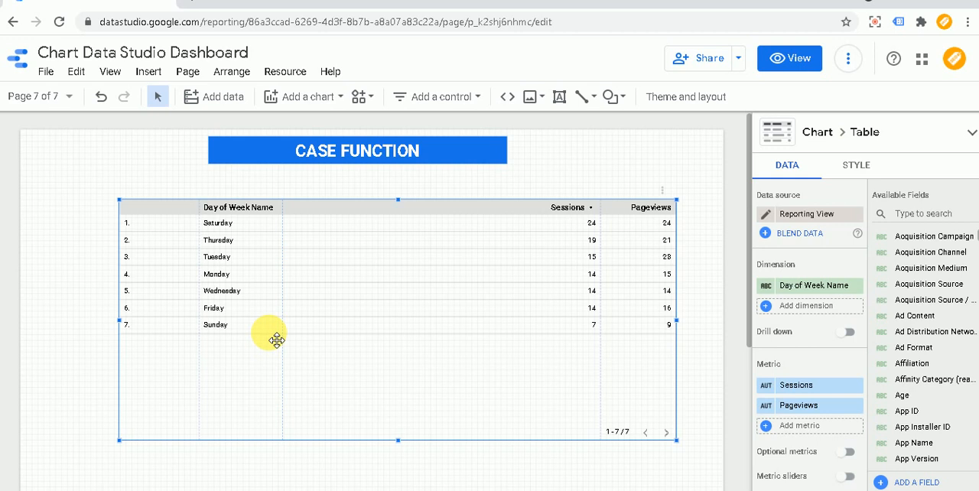
# Step: Search the dimensions available for the table for "day" and close the list without adding one
pyautogui.click(817, 306)
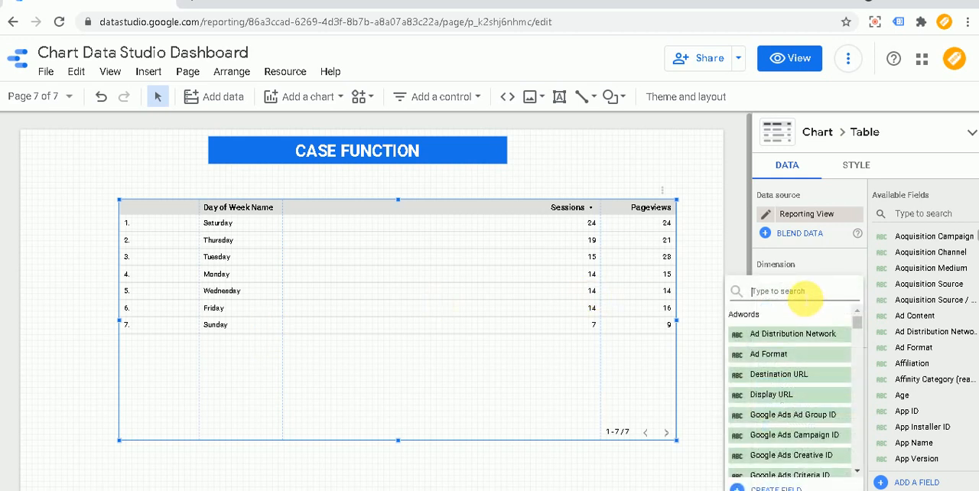
pyautogui.write('day')
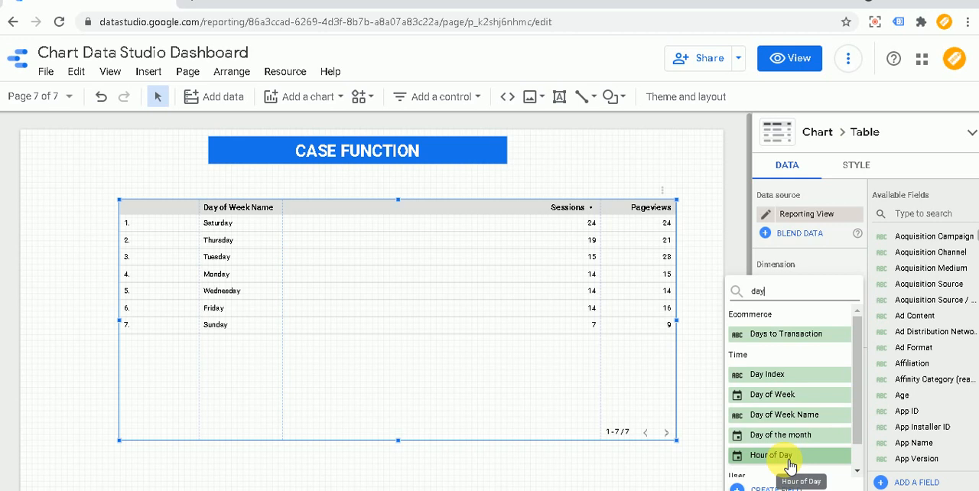
pyautogui.click(682, 473)
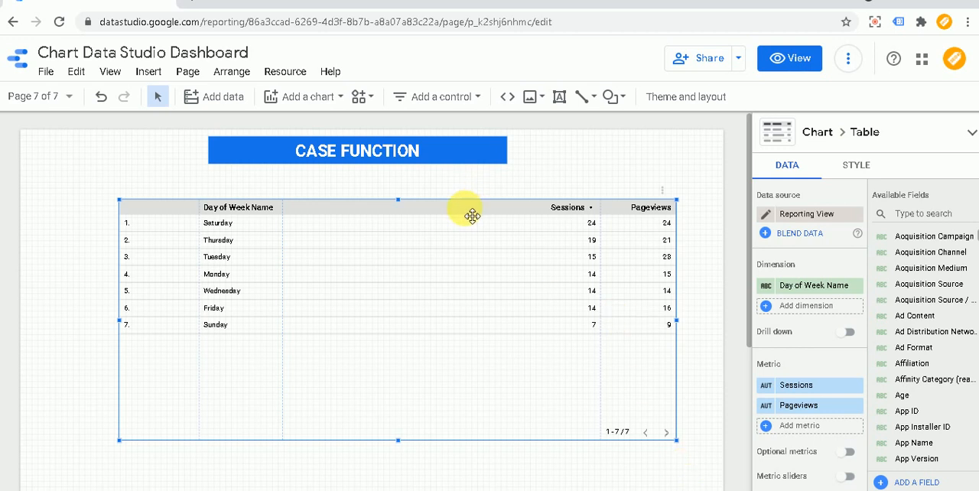
# Step: Open the Reporting View data source for editing from the report's added data sources
pyautogui.click(285, 76)
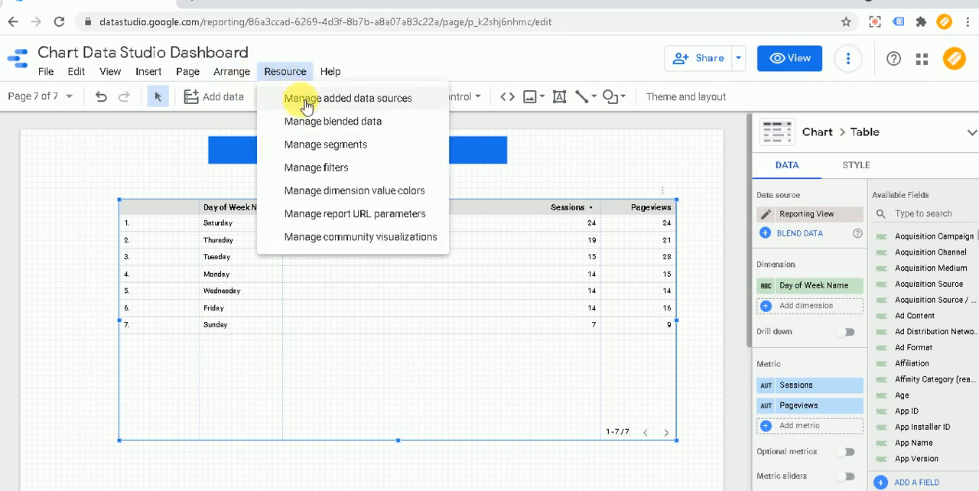
pyautogui.click(306, 103)
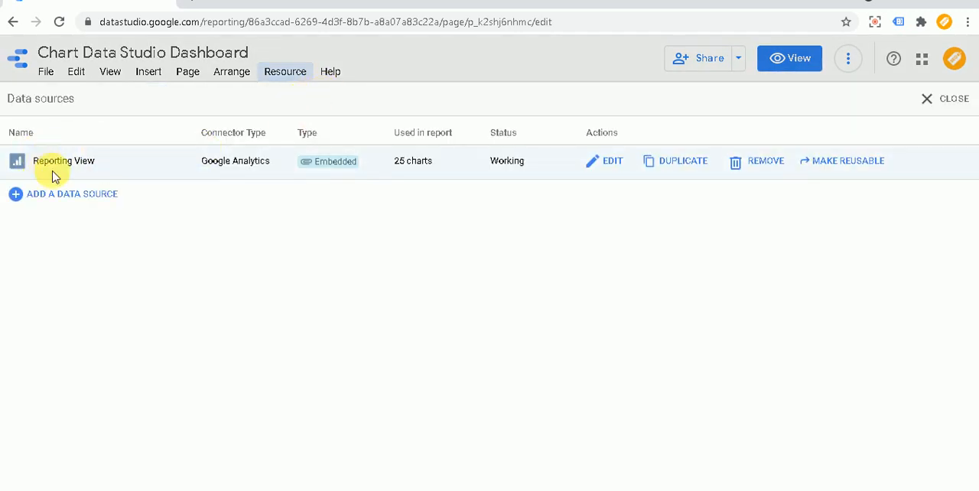
pyautogui.click(612, 161)
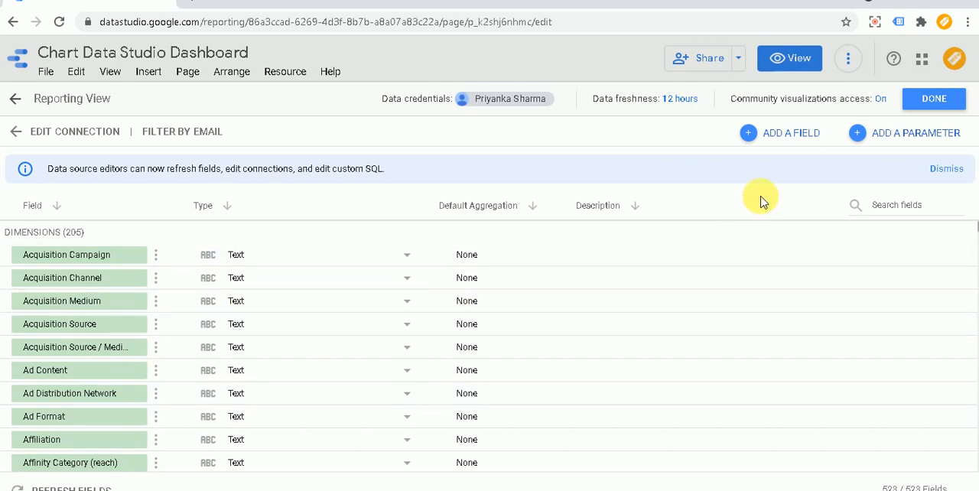
# Step: Start a new calculated field in the data source and name it WeekDays & Weekend
pyautogui.click(791, 139)
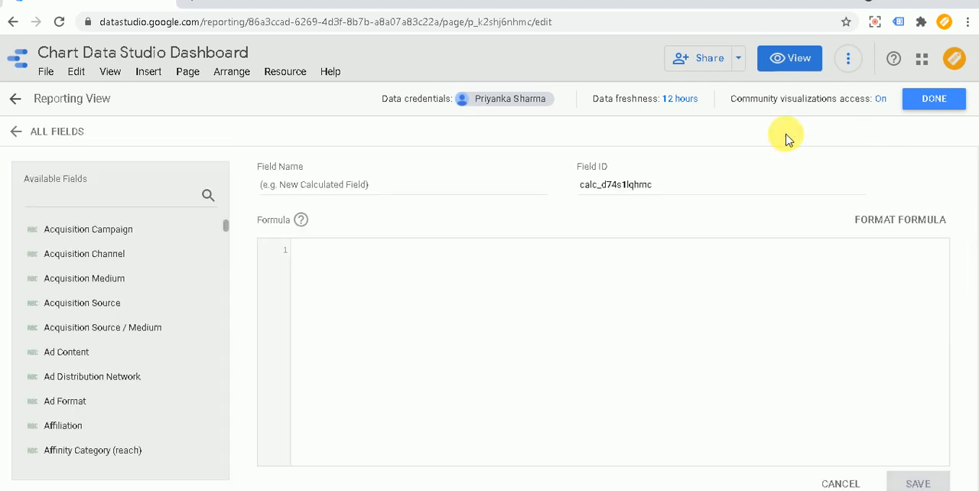
pyautogui.click(351, 191)
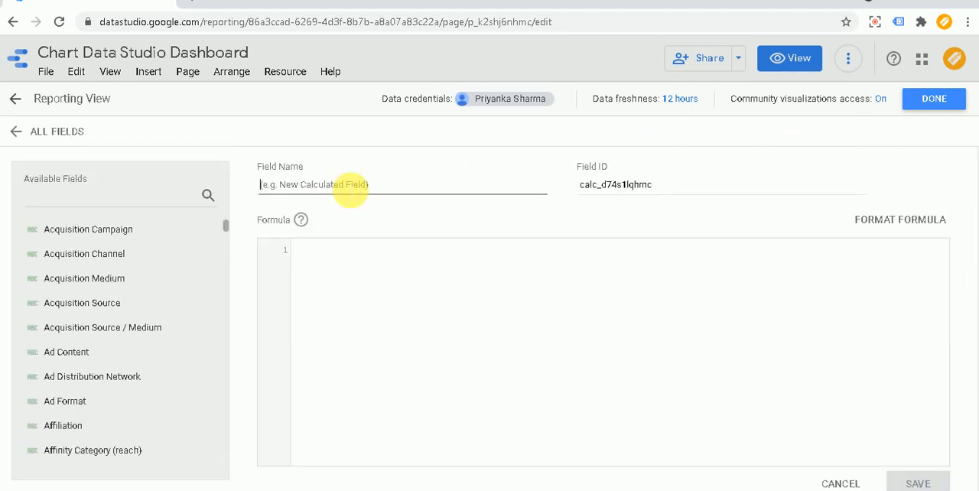
pyautogui.write('WeekDays & Weekend')
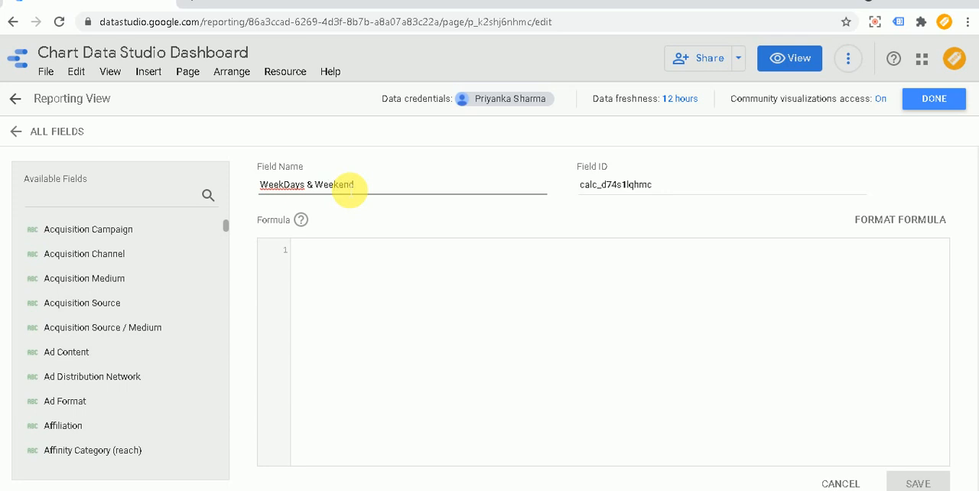
pyautogui.click(357, 260)
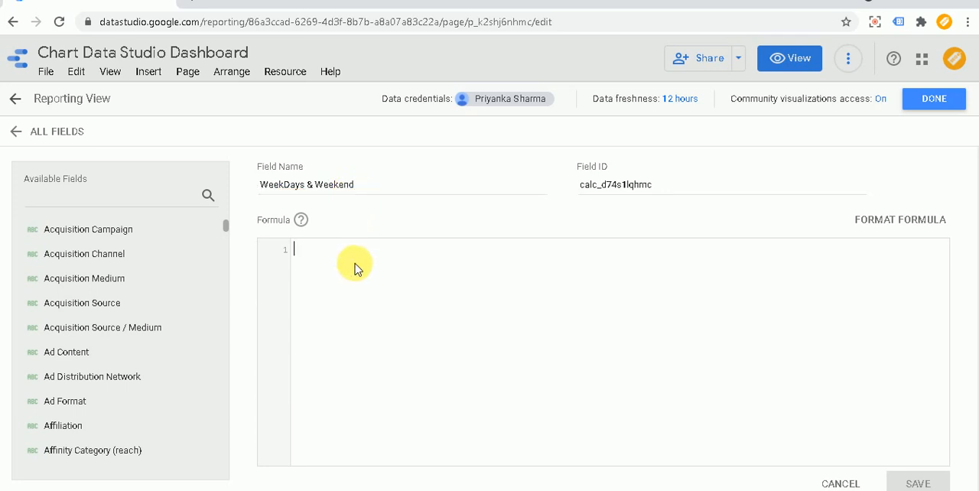
# Step: Open the help resources for the calculated field's formula
pyautogui.rightClick(303, 224)
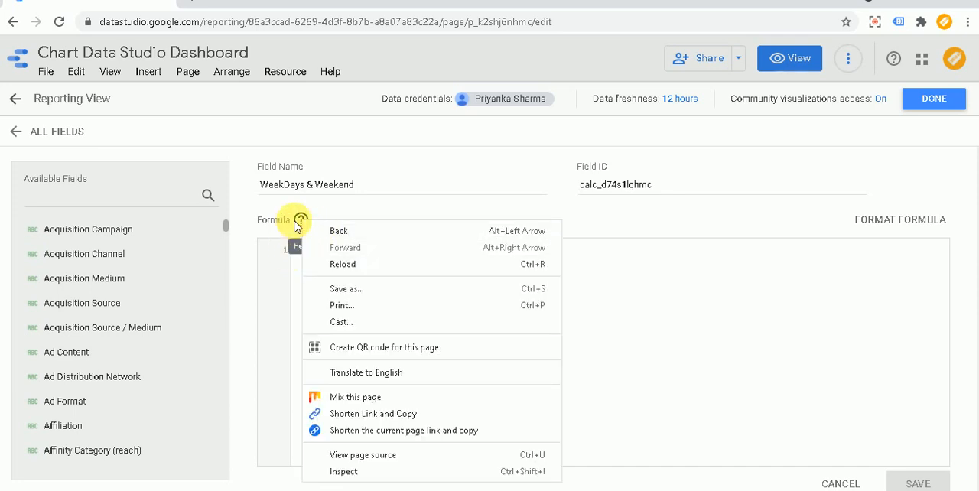
pyautogui.click(299, 222)
pyautogui.rightClick(299, 222)
pyautogui.click(645, 334)
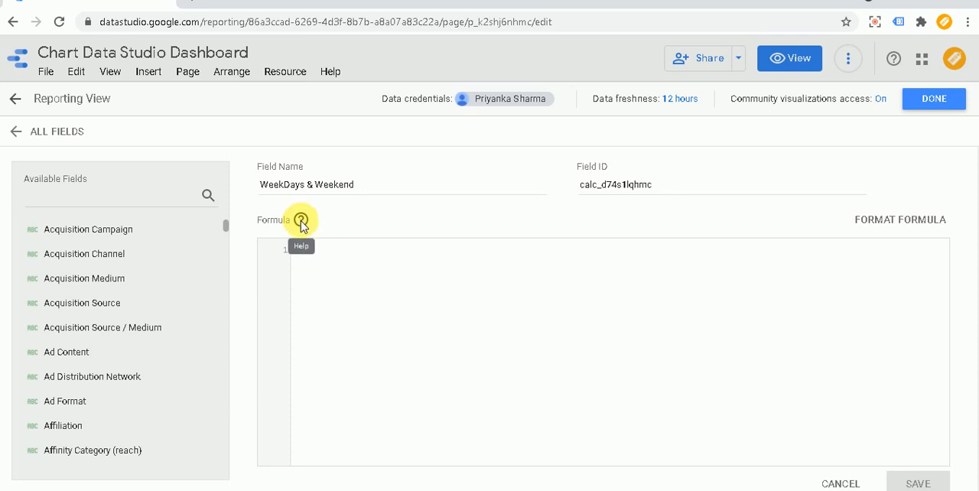
pyautogui.click(301, 222)
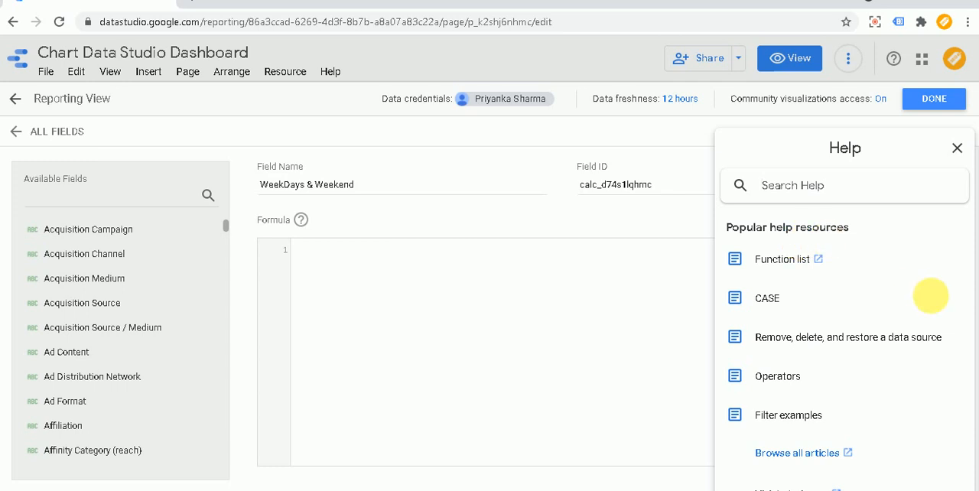
# Step: Open the CASE help article and examine its Country example and the explanation of how searched CASE works
pyautogui.click(764, 309)
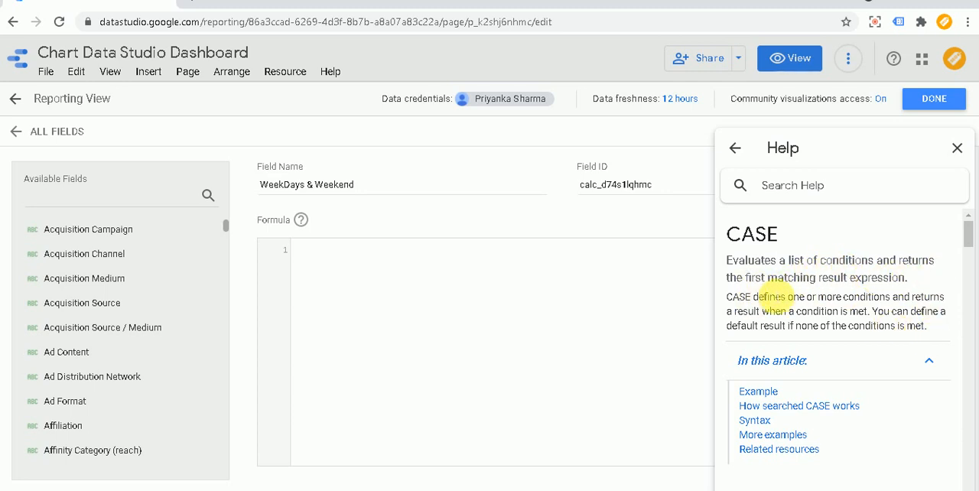
pyautogui.scroll(-2, 953, 276)
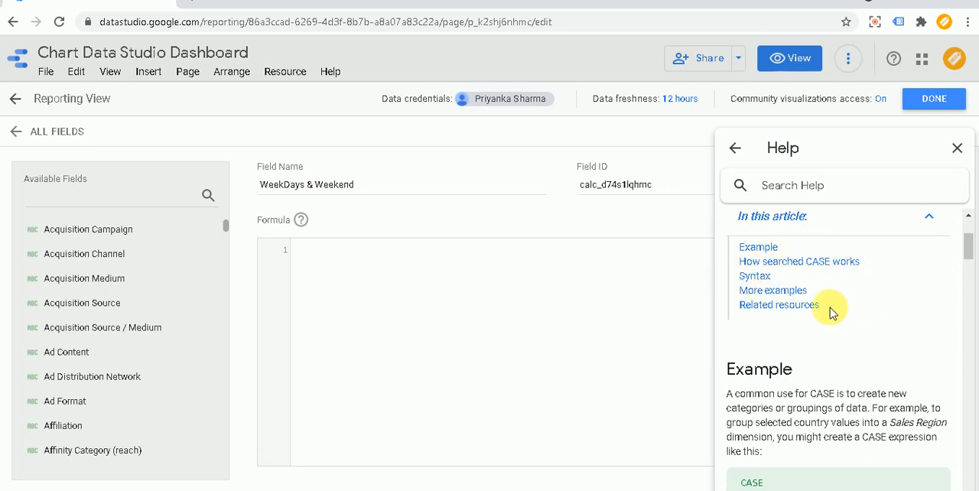
pyautogui.scroll(-3, 869, 346)
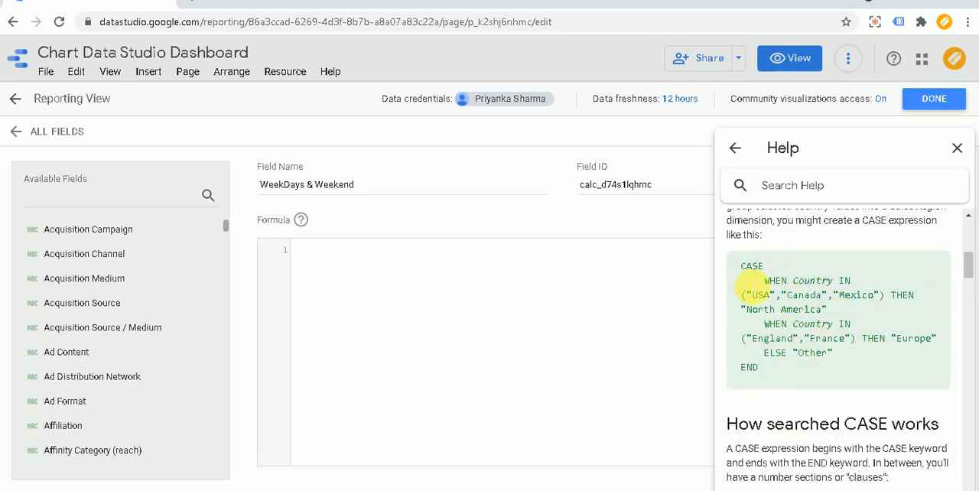
pyautogui.moveTo(746, 276); pyautogui.dragTo(830, 365)
pyautogui.click(868, 365)
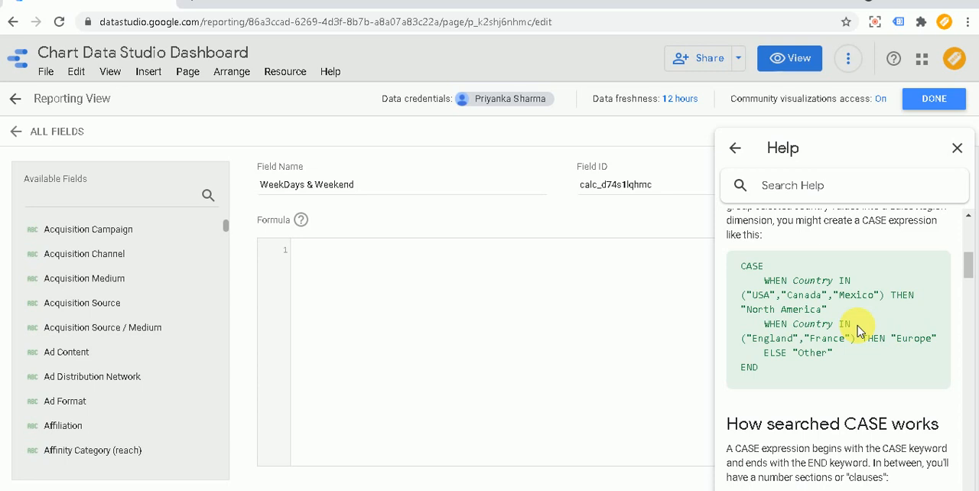
pyautogui.scroll(-5, 858, 329)
pyautogui.scroll(2, 841, 306)
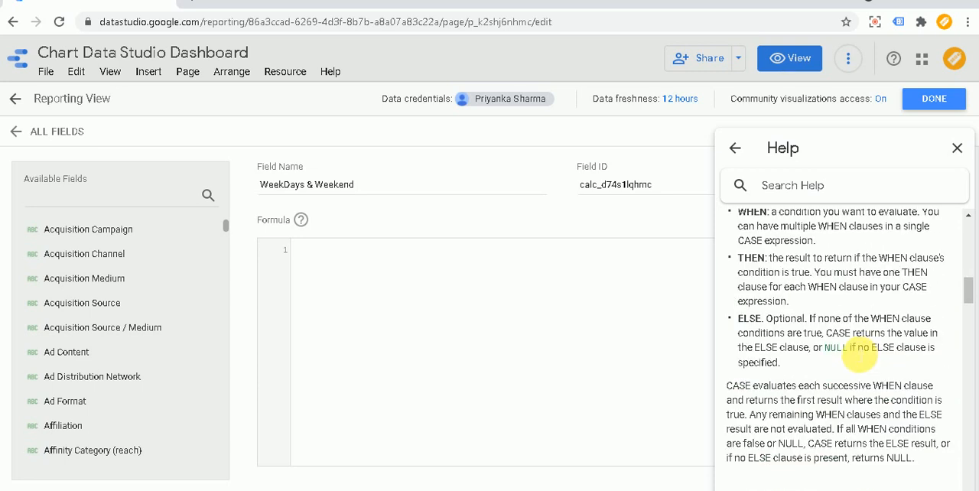
# Step: Examine the searched CASE syntax, its parameters, and the order amount and logical AND examples in the help article
pyautogui.scroll(-2, 860, 351)
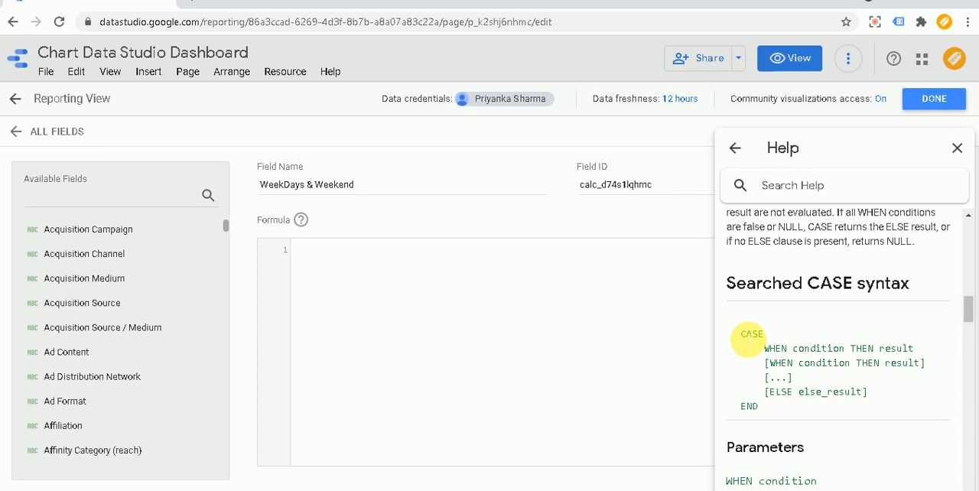
pyautogui.moveTo(743, 334); pyautogui.dragTo(792, 407)
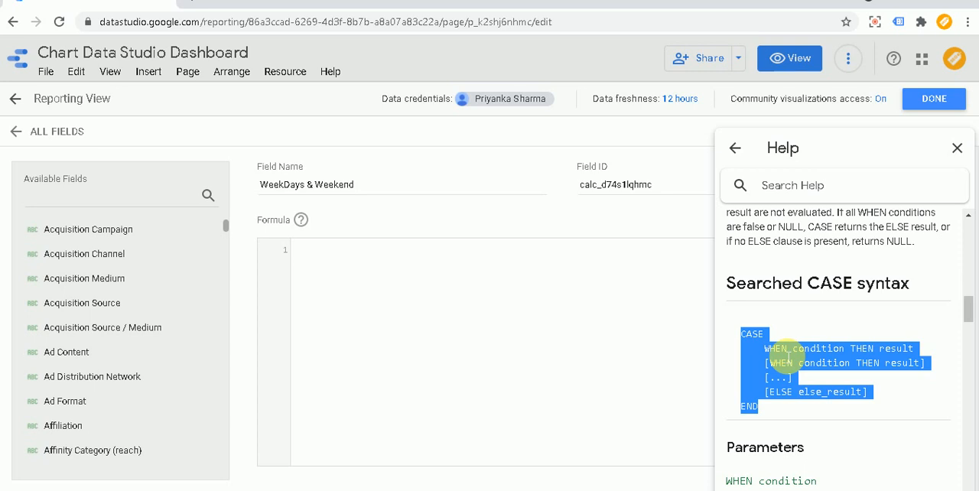
pyautogui.scroll(-3, 811, 383)
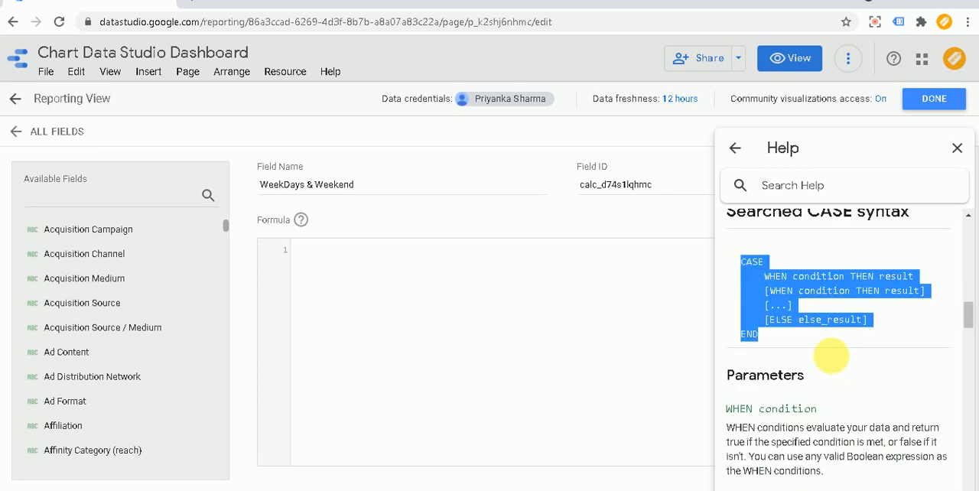
pyautogui.scroll(3, 857, 352)
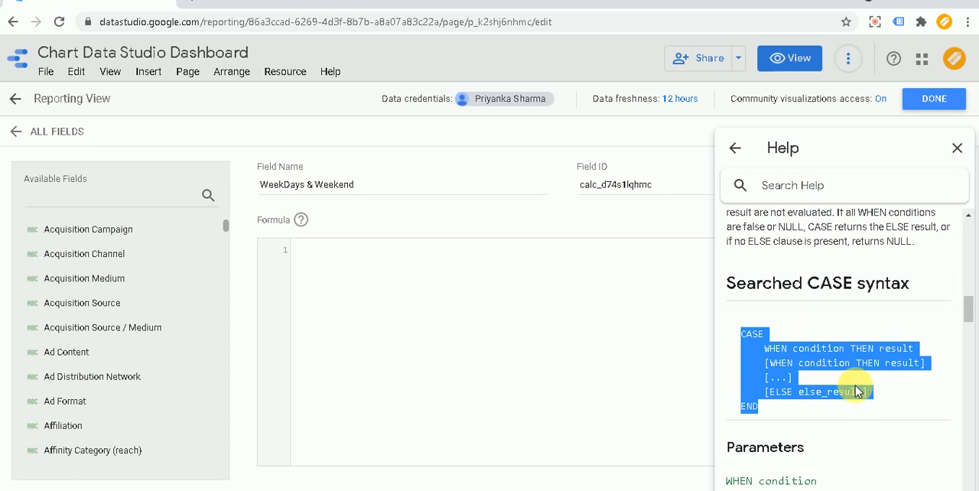
pyautogui.click(835, 393)
pyautogui.moveTo(760, 406); pyautogui.dragTo(733, 342)
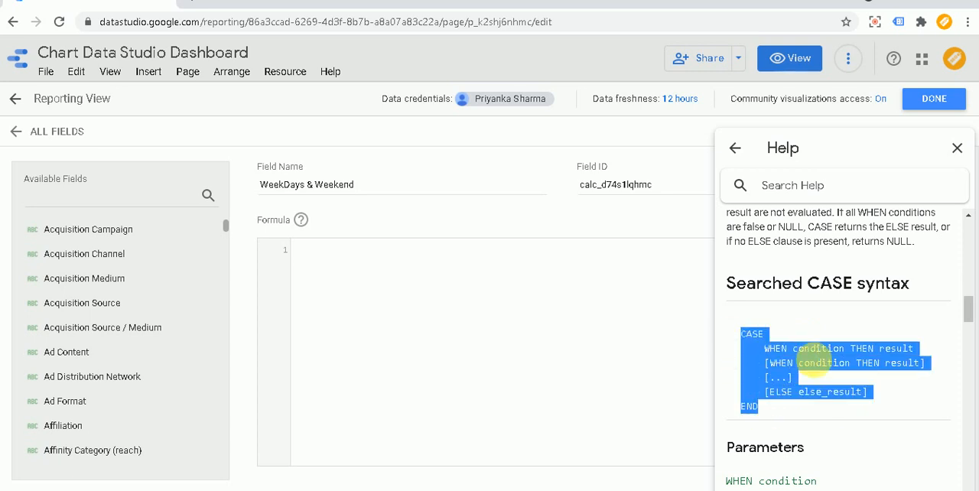
pyautogui.scroll(-3, 839, 378)
pyautogui.scroll(-10, 840, 370)
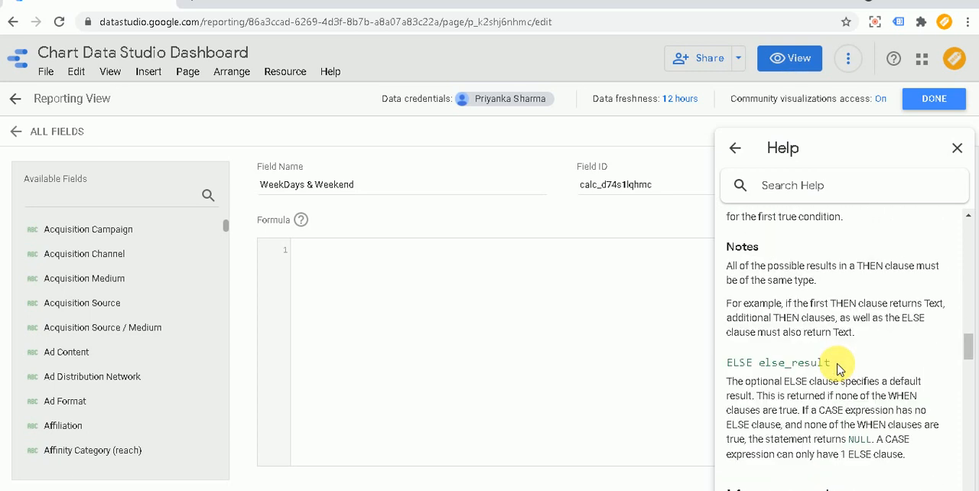
pyautogui.scroll(-2, 846, 361)
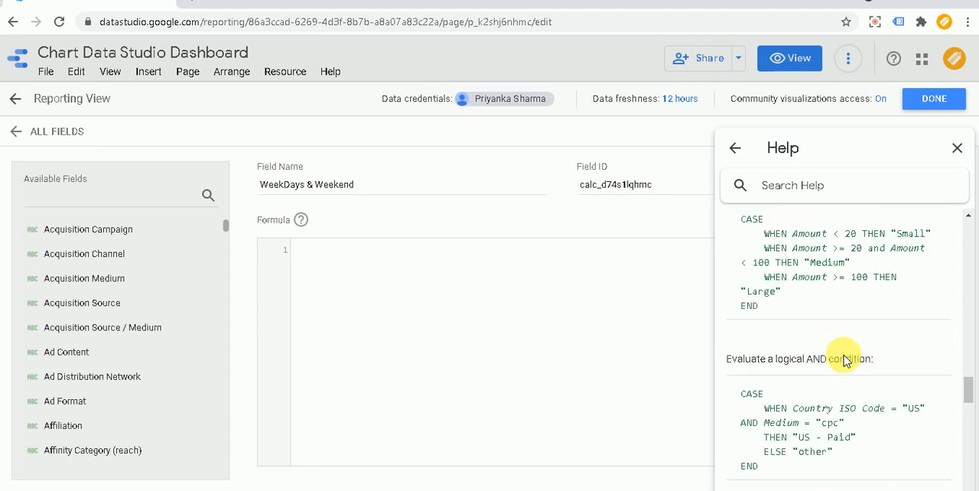
pyautogui.scroll(1, 818, 400)
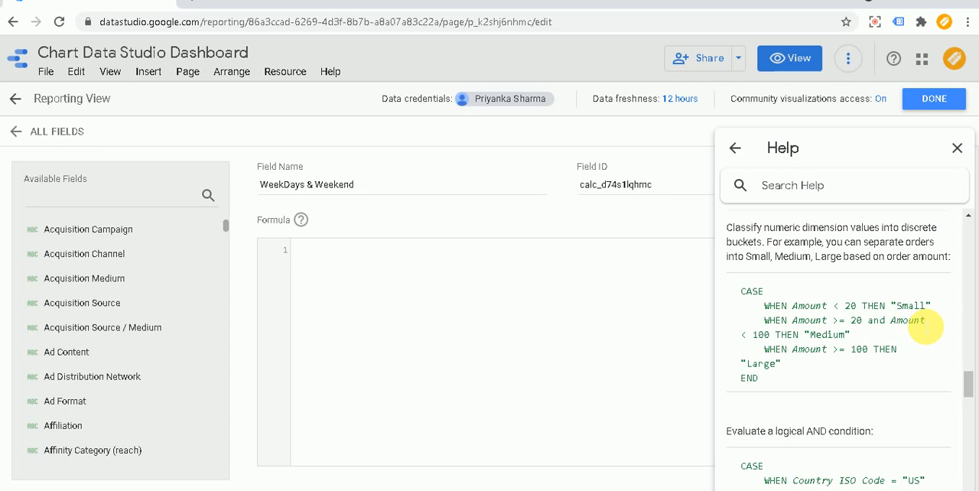
pyautogui.scroll(-2, 855, 373)
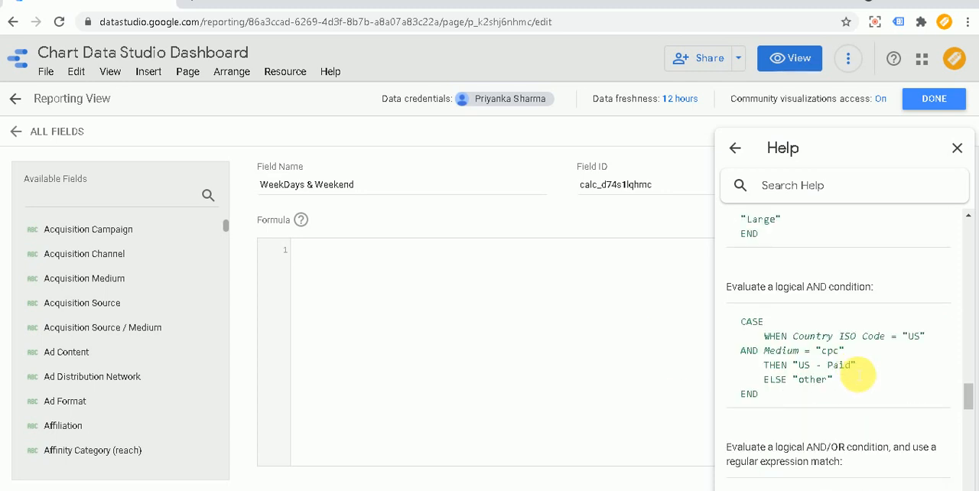
pyautogui.click(378, 266)
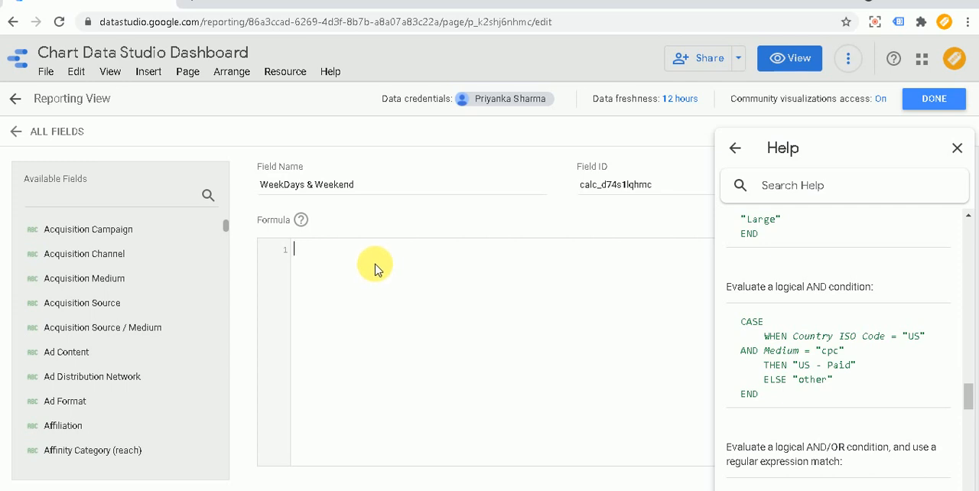
pyautogui.write('CASE')
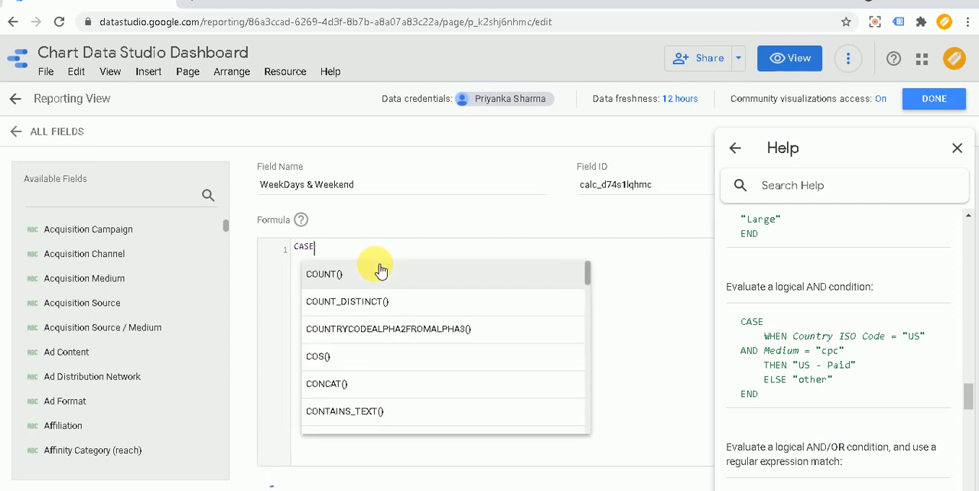
pyautogui.press('Return')
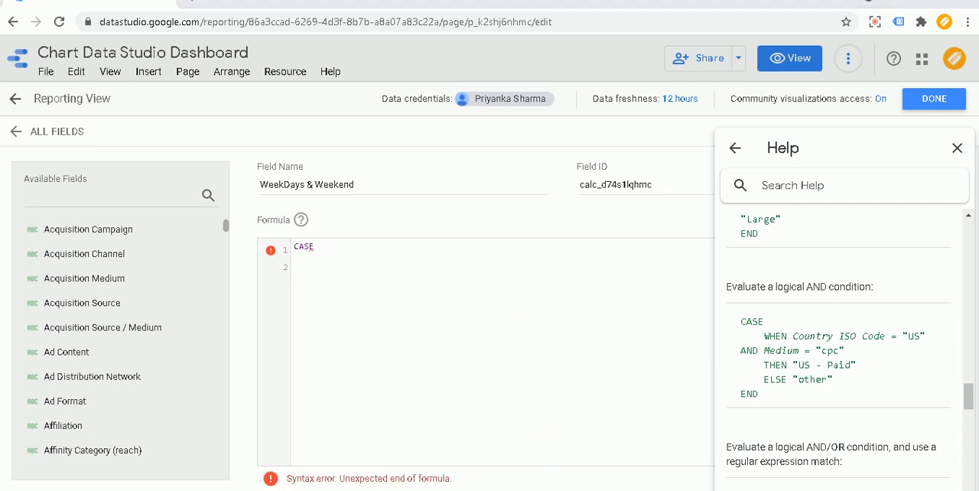
# Step: Copy the Notepad CASE formula that labels Monday and Tuesday as "Weekday" and use it as the calculated field's formula
pyautogui.hotkey('alt', 'Tab')
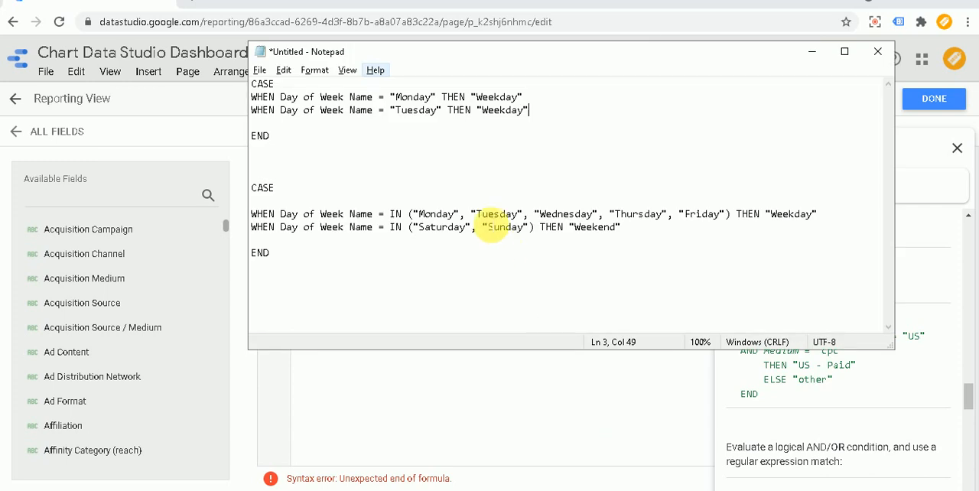
pyautogui.moveTo(290, 144); pyautogui.dragTo(260, 95)
pyautogui.hotkey('ctrl', 'c')
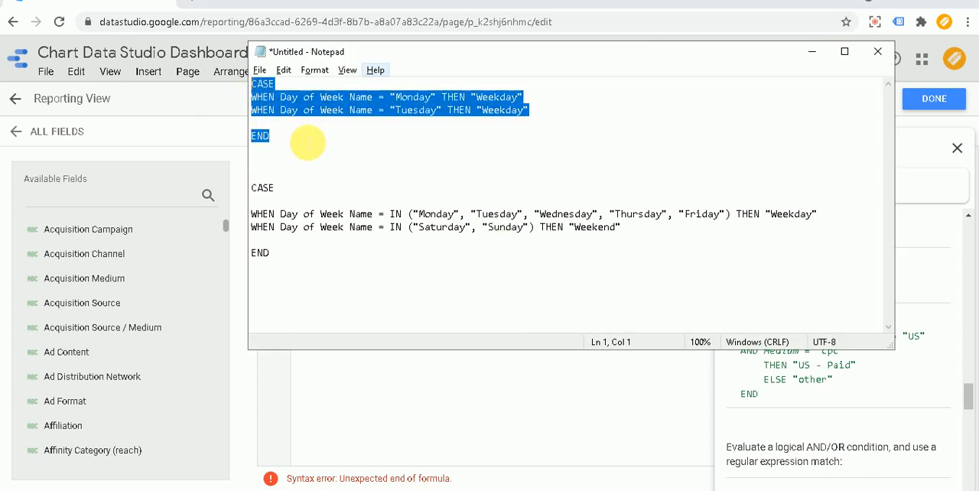
pyautogui.click(346, 381)
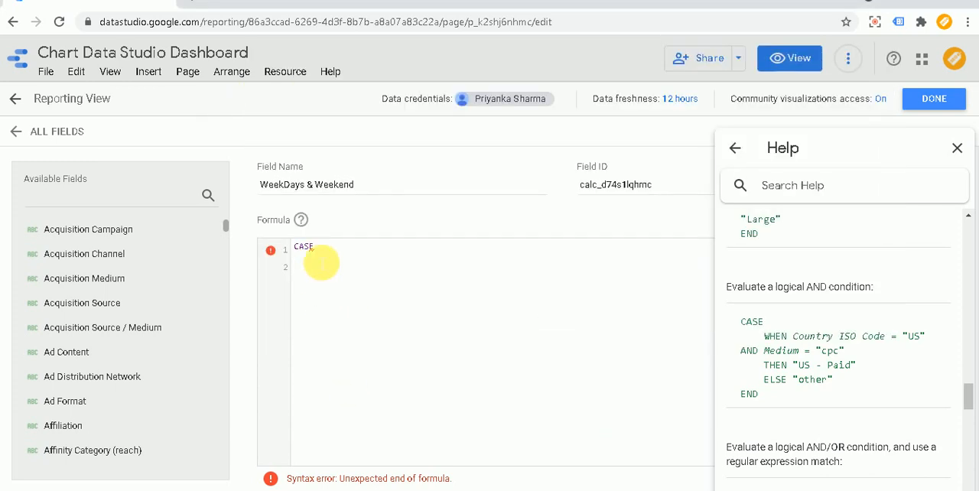
pyautogui.doubleClick(299, 247)
pyautogui.hotkey('ctrl', 'v')
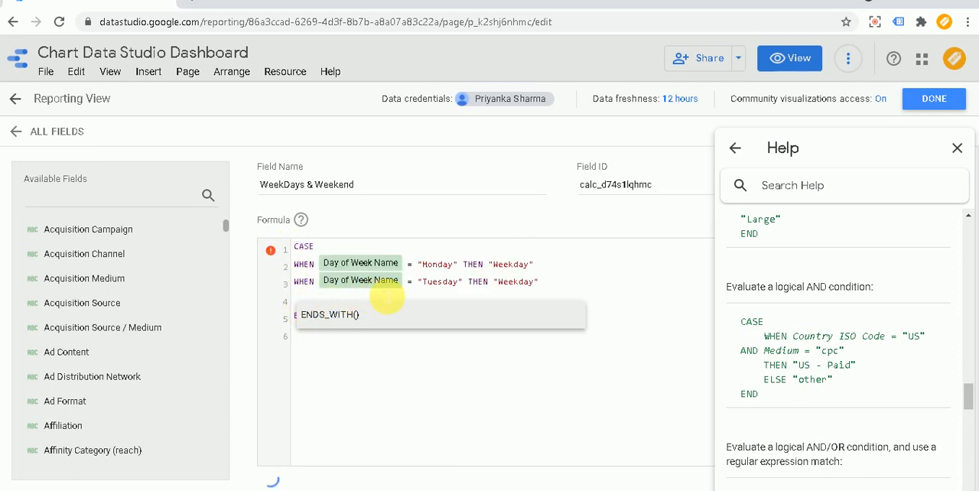
pyautogui.click(438, 391)
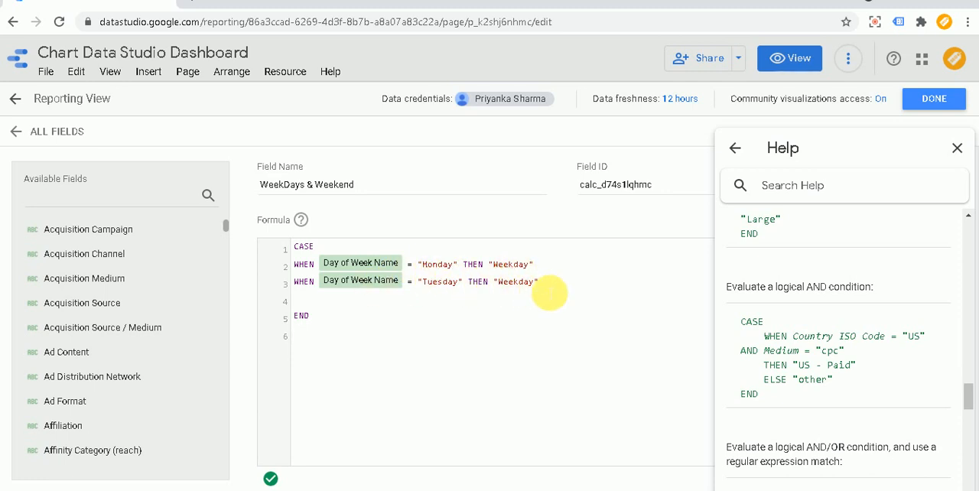
# Step: Duplicate the formula's "Tuesday" WHEN line five times below the original, each on its own line
pyautogui.moveTo(553, 287); pyautogui.dragTo(302, 284)
pyautogui.hotkey('ctrl', 'c')
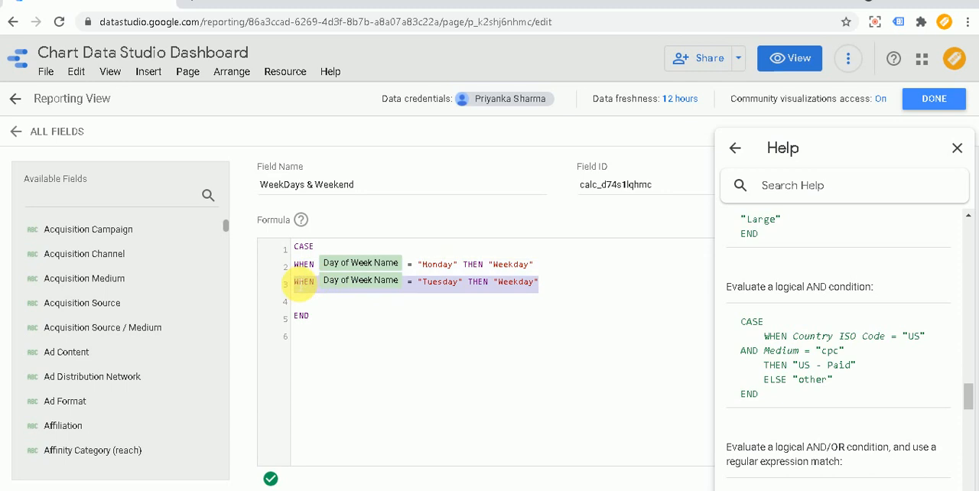
pyautogui.click(559, 286)
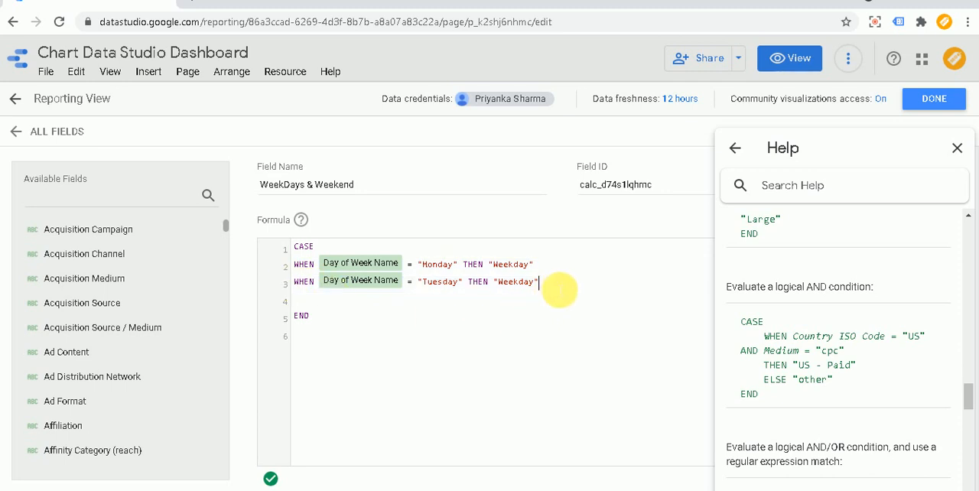
pyautogui.hotkey('ctrl', 'v')
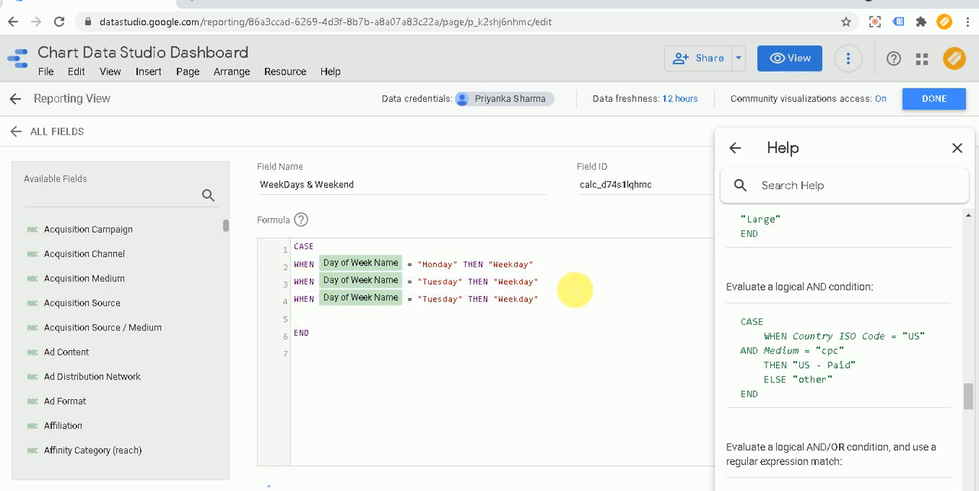
pyautogui.press('Return')
pyautogui.hotkey('ctrl', 'v')
pyautogui.press('Return')
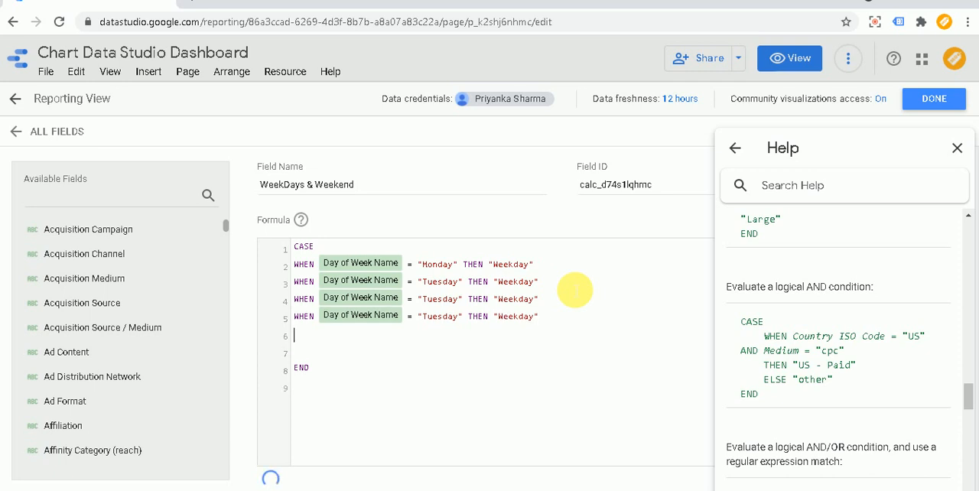
pyautogui.hotkey('ctrl', 'v')
pyautogui.press('Return')
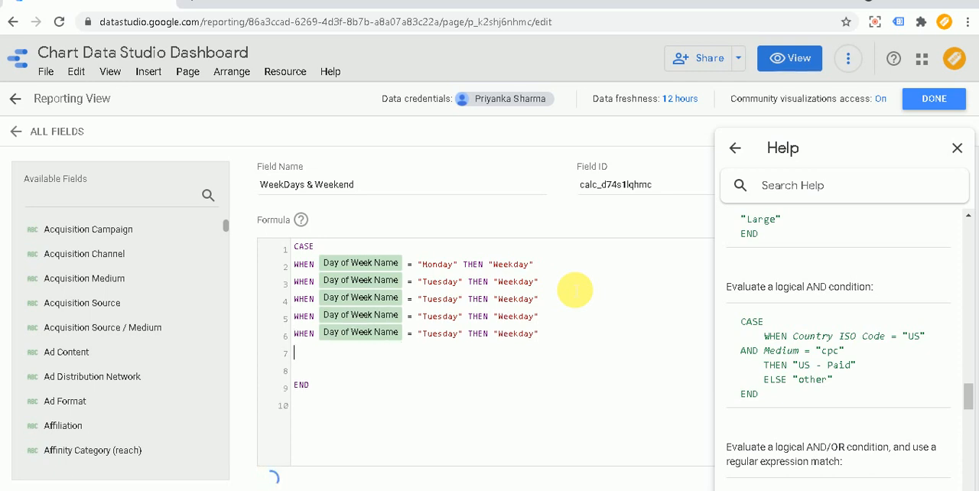
pyautogui.hotkey('ctrl', 'v')
pyautogui.press('Return')
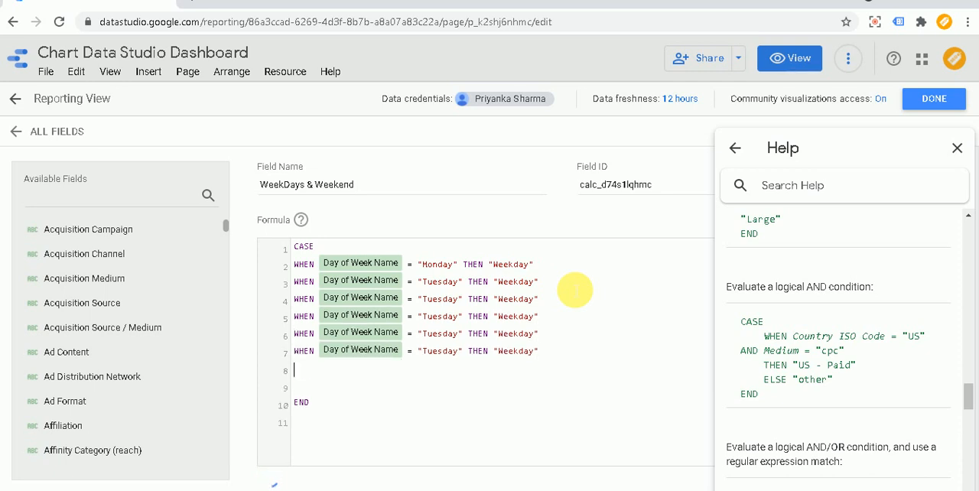
pyautogui.hotkey('ctrl', 'v')
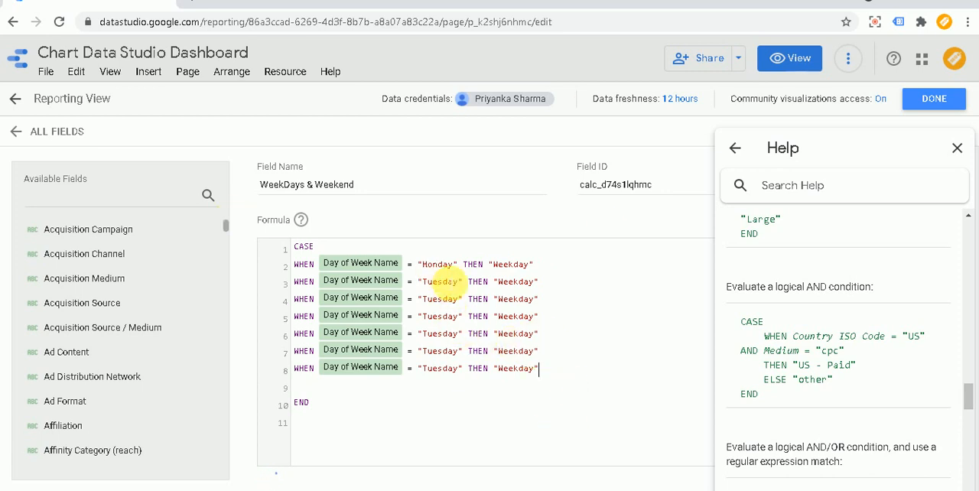
# Step: Change the day in the third WHEN line to "Wednesday" and in the fourth to "Thursday"
pyautogui.moveTo(458, 305); pyautogui.dragTo(422, 306)
pyautogui.write('Wednesday')
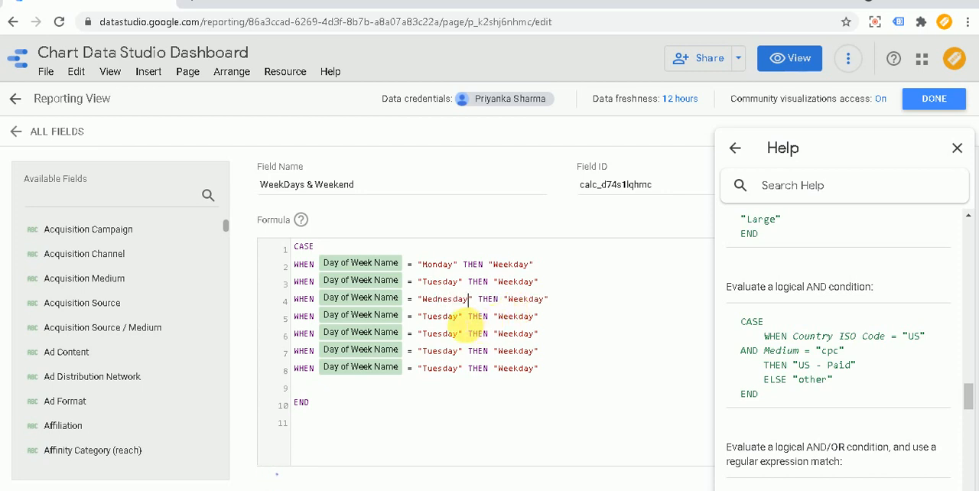
pyautogui.click(456, 316)
pyautogui.press('BackSpace')
pyautogui.press('BackSpace')
pyautogui.press('BackSpace')
pyautogui.press('BackSpace')
pyautogui.press('BackSpace')
pyautogui.press('BackSpace')
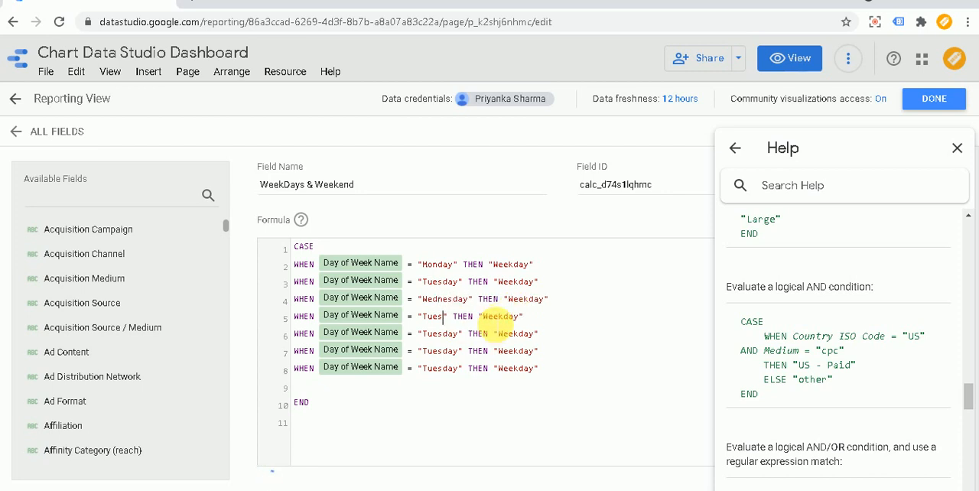
pyautogui.write('hursday')
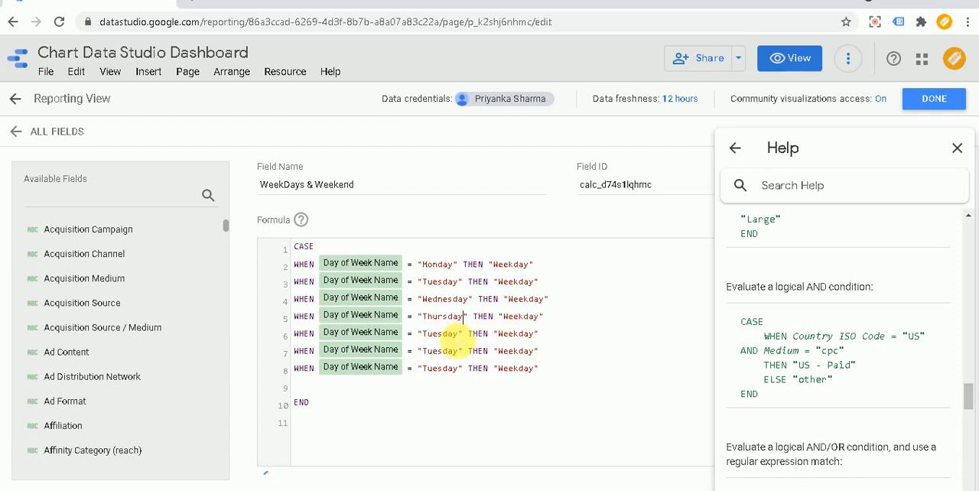
# Step: Replace the day in the formula's fifth WHEN line with "Friday"
pyautogui.press('BackSpace')
pyautogui.press('BackSpace')
pyautogui.press('BackSpace')
pyautogui.press('BackSpace')
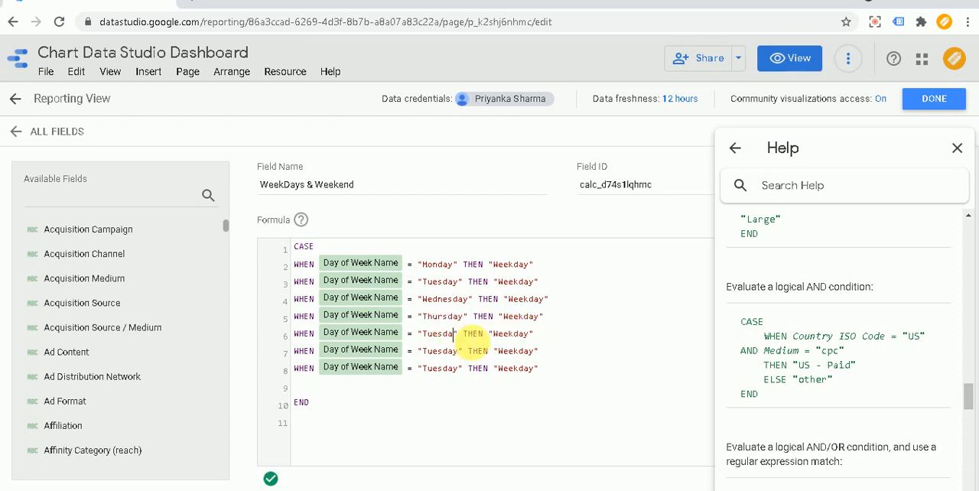
pyautogui.press('BackSpace')
pyautogui.press('BackSpace')
pyautogui.press('BackSpace')
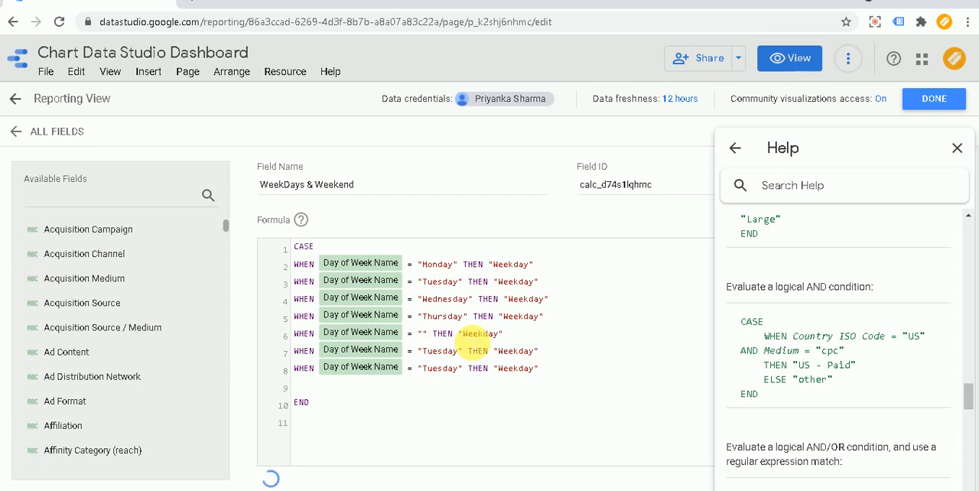
pyautogui.write('Friday')
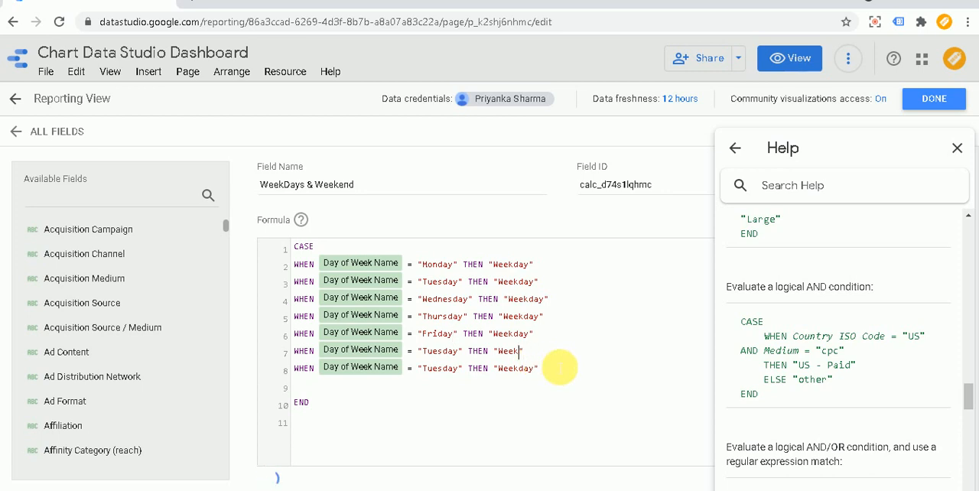
# Step: Change the formula's sixth WHEN line so that the day "Saturday" returns "Weekend"
pyautogui.write('nd')
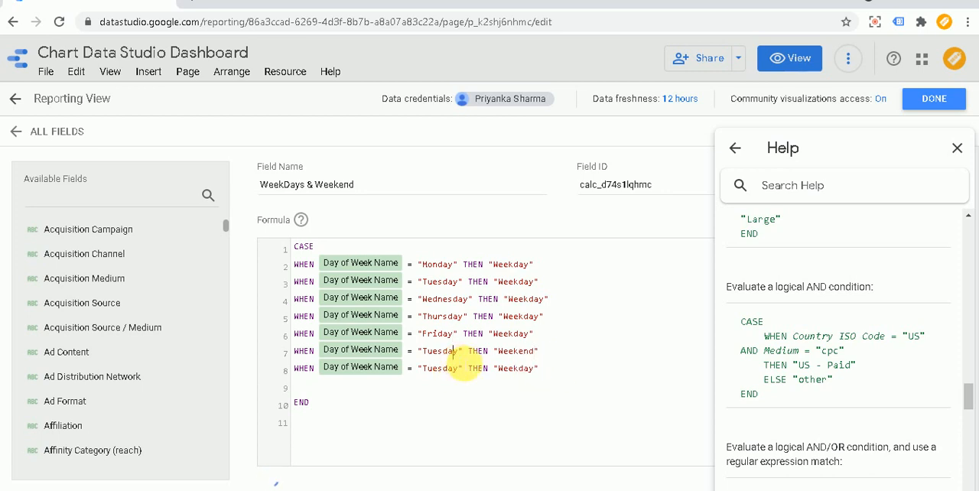
pyautogui.press('BackSpace')
pyautogui.press('BackSpace')
pyautogui.press('BackSpace')
pyautogui.press('BackSpace')
pyautogui.press('BackSpace')
pyautogui.press('BackSpace')
pyautogui.press('BackSpace')
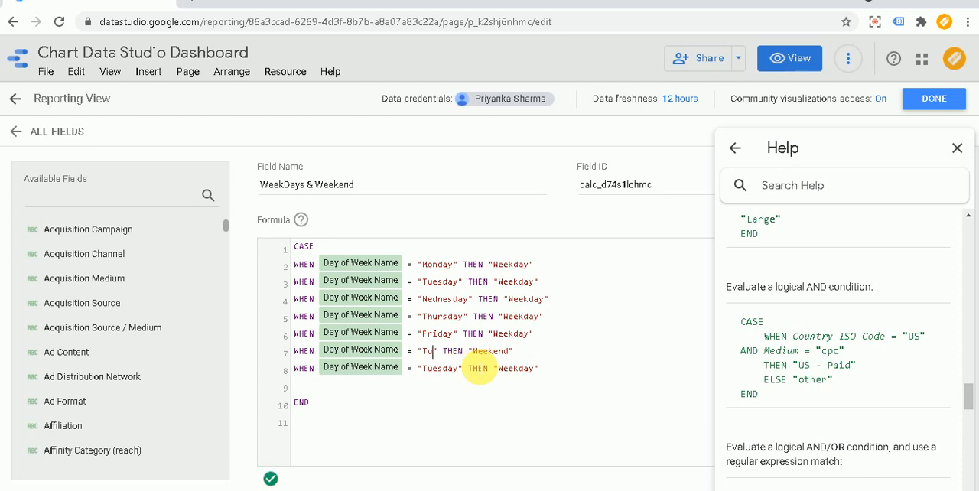
pyautogui.write('Saturday')
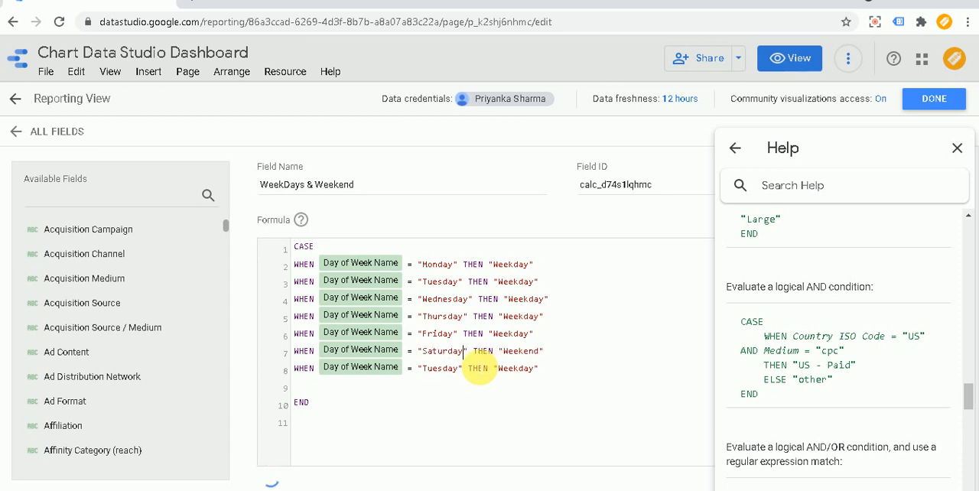
# Step: Replace the day in the formula's seventh WHEN line with "Sunday"
pyautogui.click(455, 373)
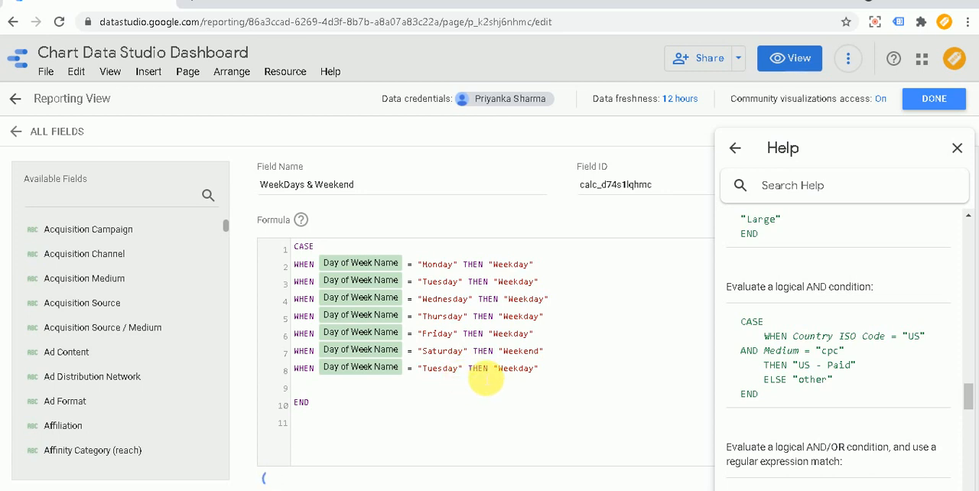
pyautogui.press('BackSpace')
pyautogui.press('BackSpace')
pyautogui.press('BackSpace')
pyautogui.press('BackSpace')
pyautogui.press('BackSpace')
pyautogui.press('BackSpace')
pyautogui.press('BackSpace')
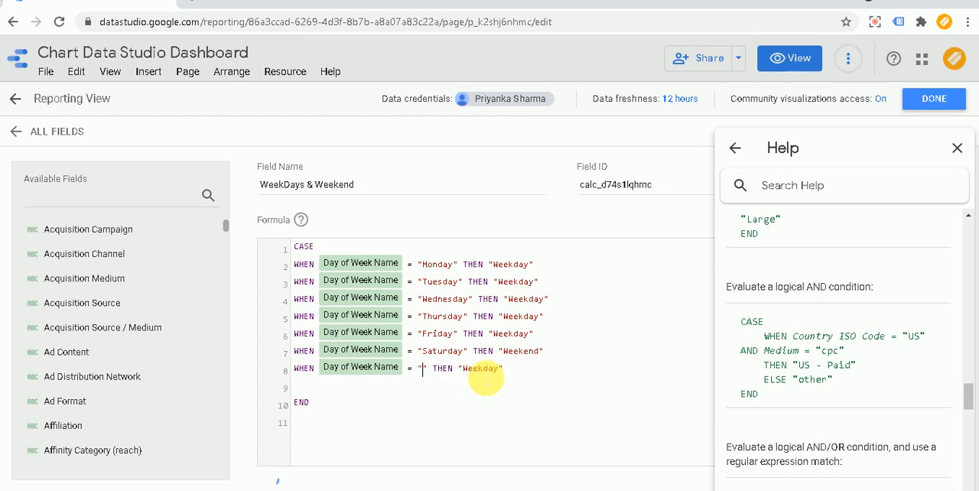
pyautogui.write('Sunday')
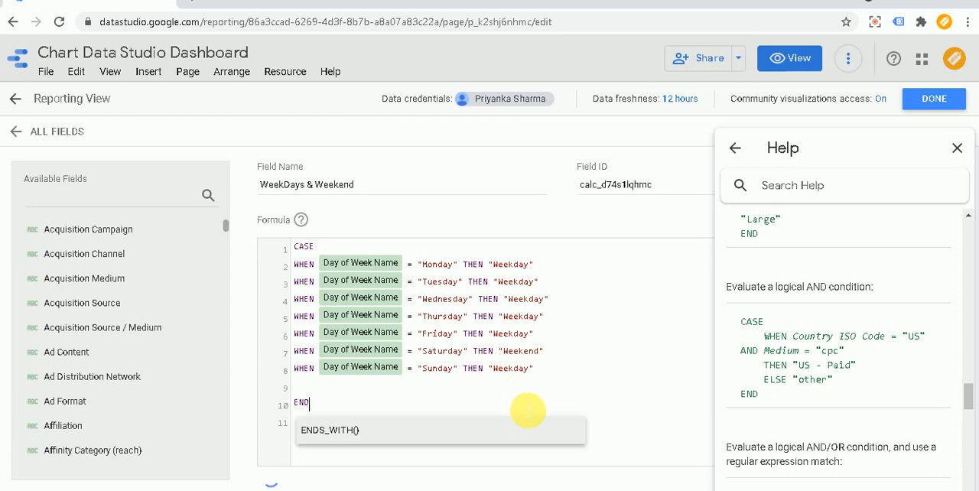
pyautogui.click(628, 390)
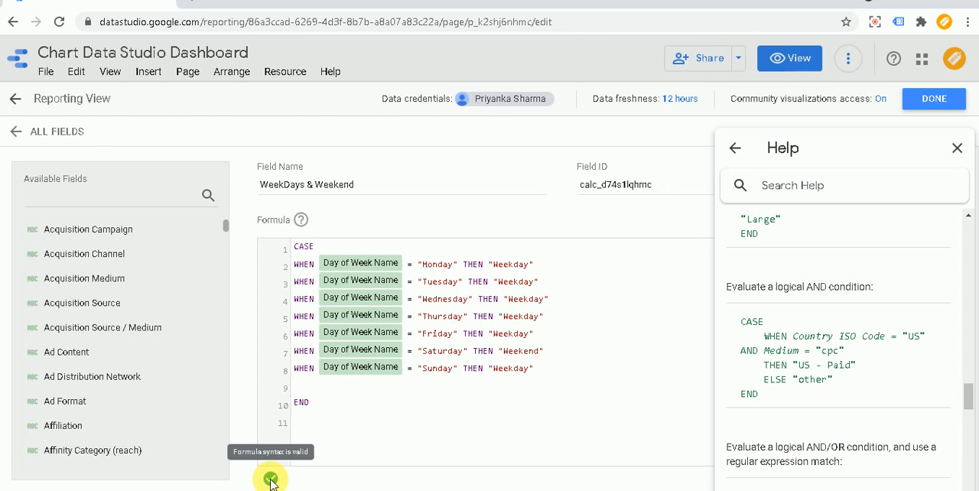
# Step: Close the formula help, save the WeekDays & Weekend calculated field and return to the report page
pyautogui.click(958, 148)
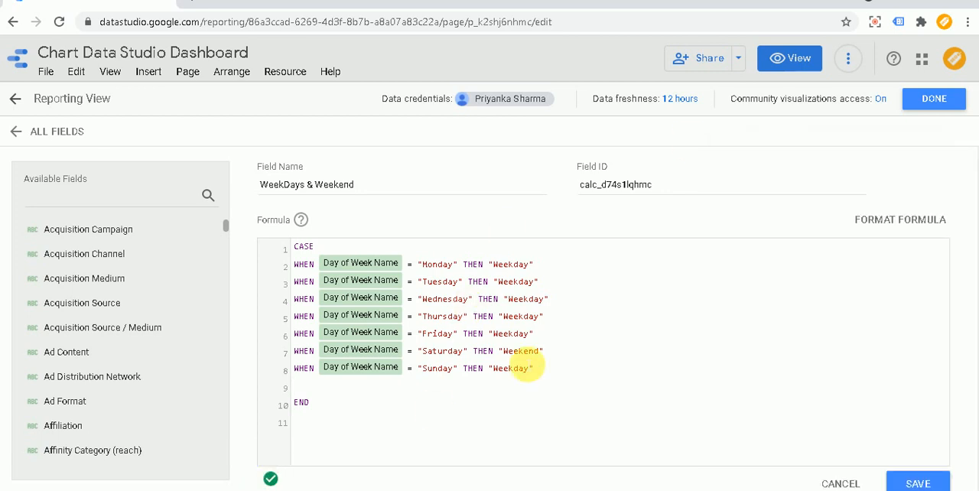
pyautogui.click(912, 482)
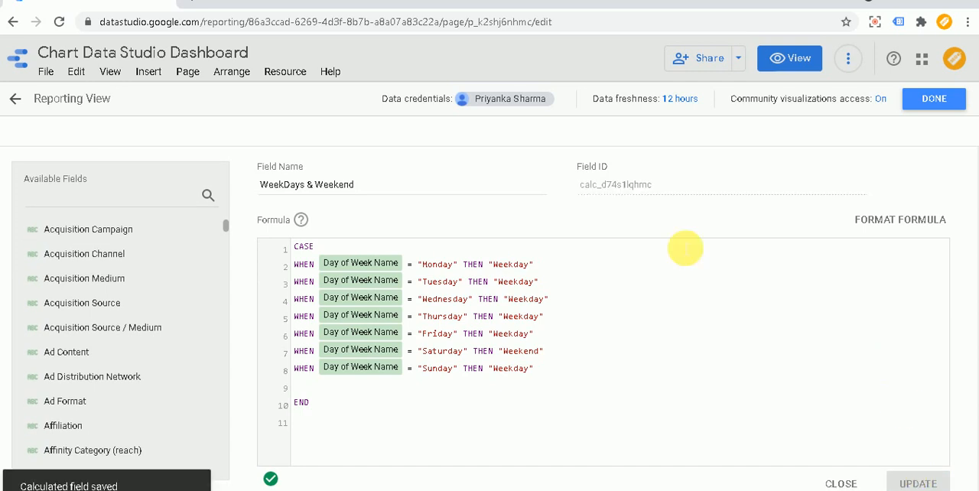
pyautogui.click(935, 101)
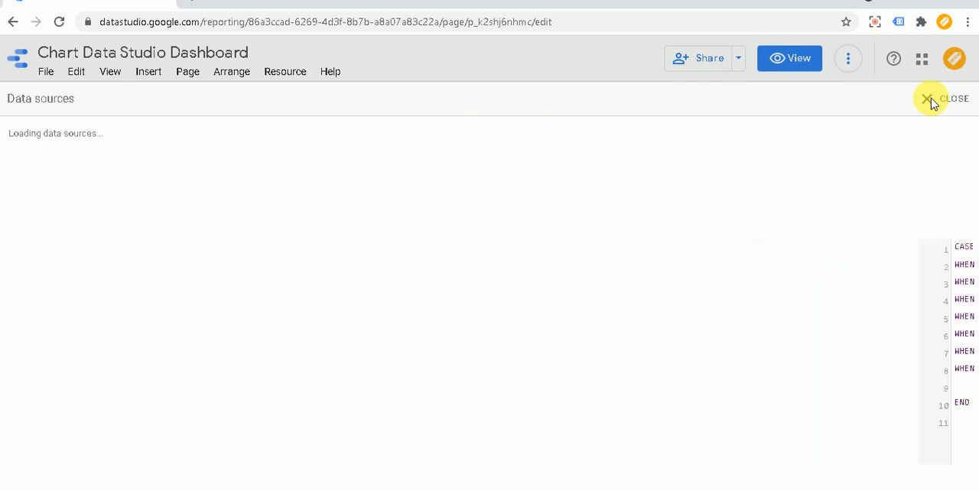
pyautogui.click(946, 100)
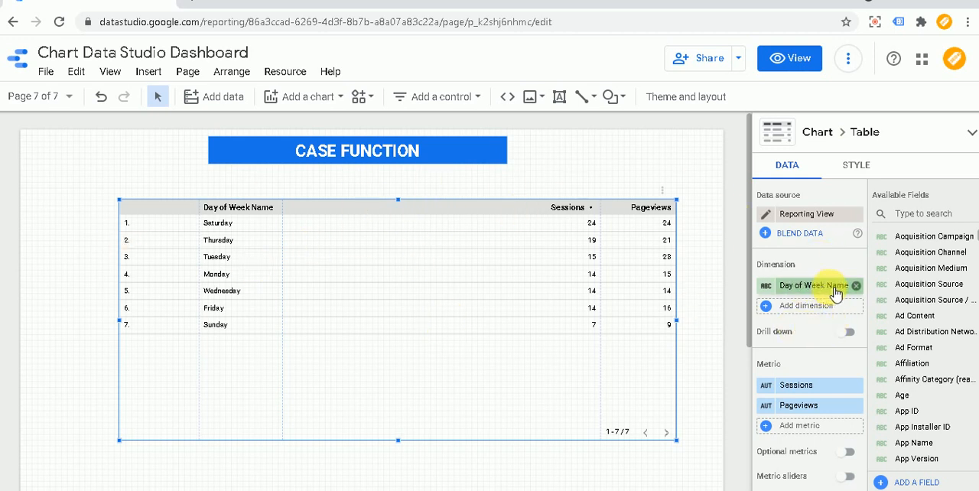
# Step: Replace the table's Day of Week Name dimension with WeekDays & Weekend and briefly preview the report
pyautogui.click(816, 308)
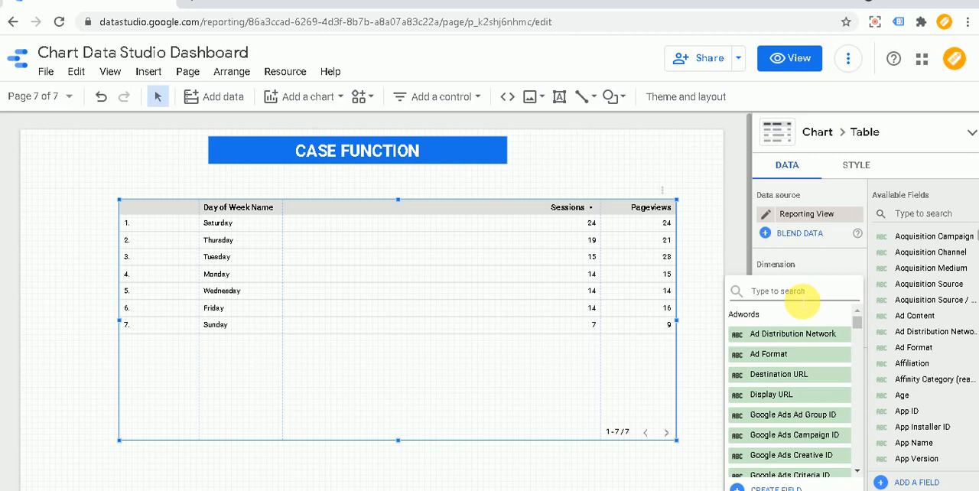
pyautogui.write('eek')
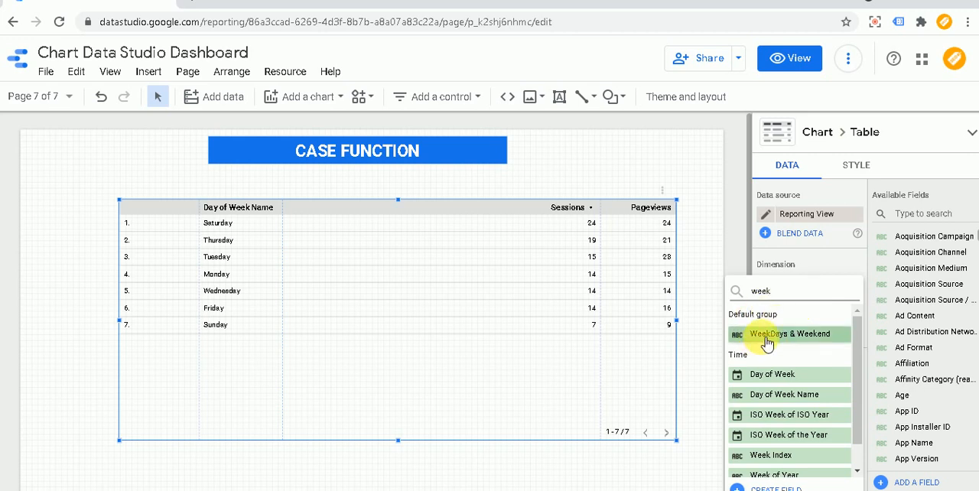
pyautogui.click(806, 336)
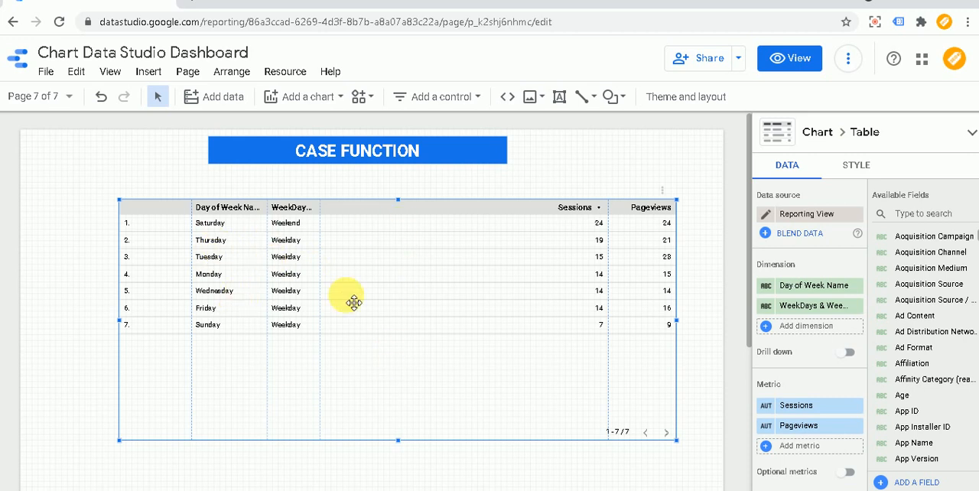
pyautogui.click(858, 286)
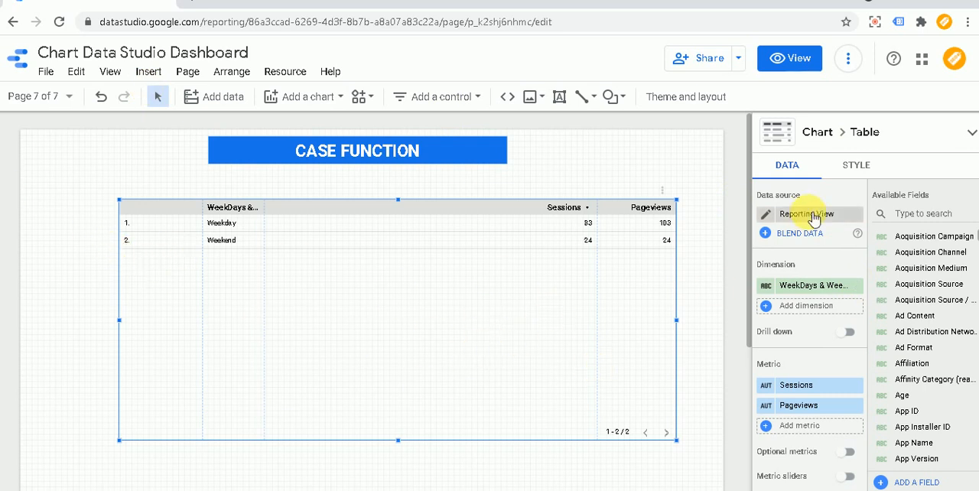
pyautogui.click(794, 66)
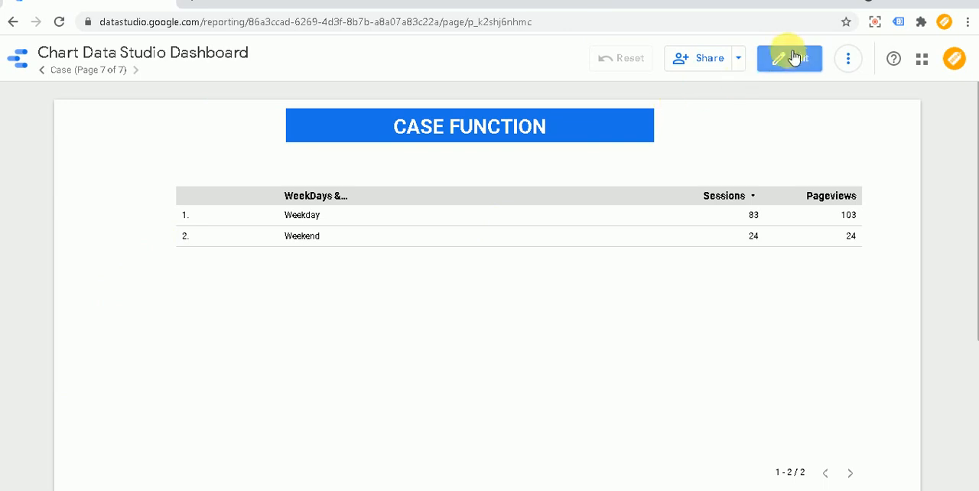
pyautogui.click(792, 60)
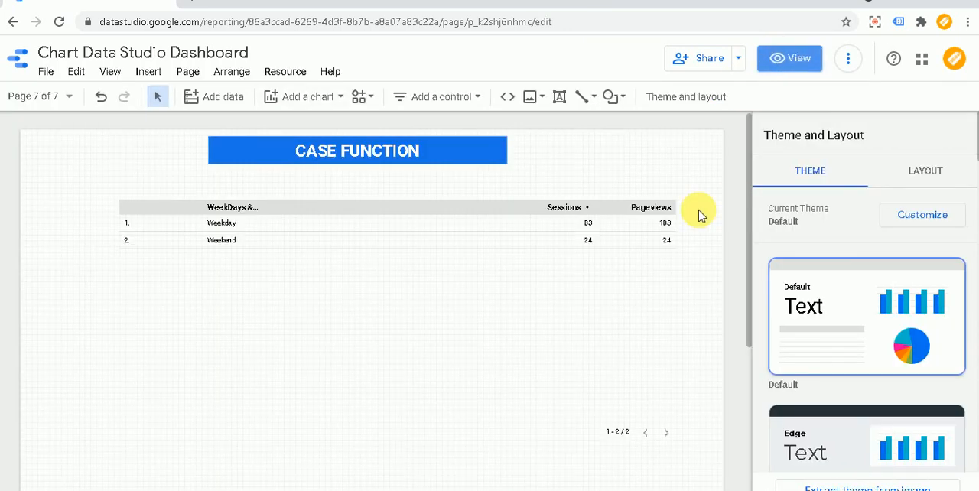
# Step: Set the font size of the WeekDays & Weekend table's header to 18px
pyautogui.click(486, 214)
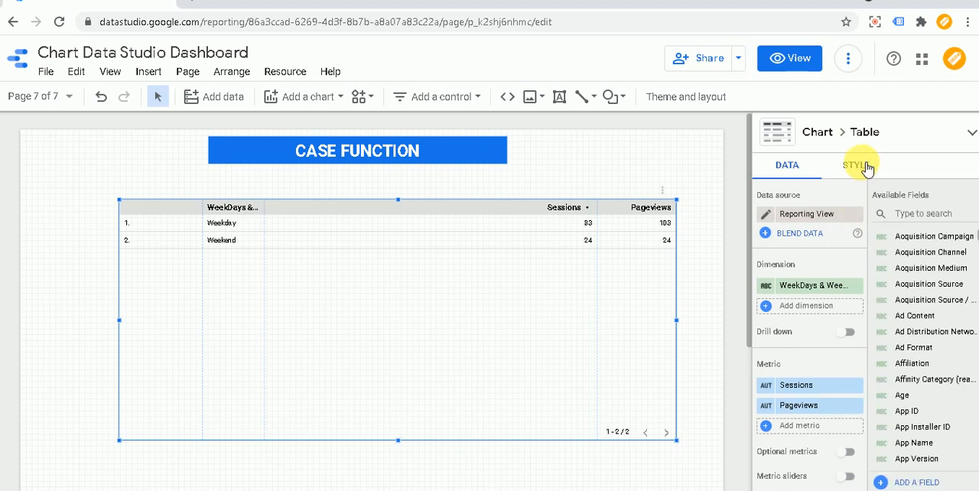
pyautogui.click(856, 167)
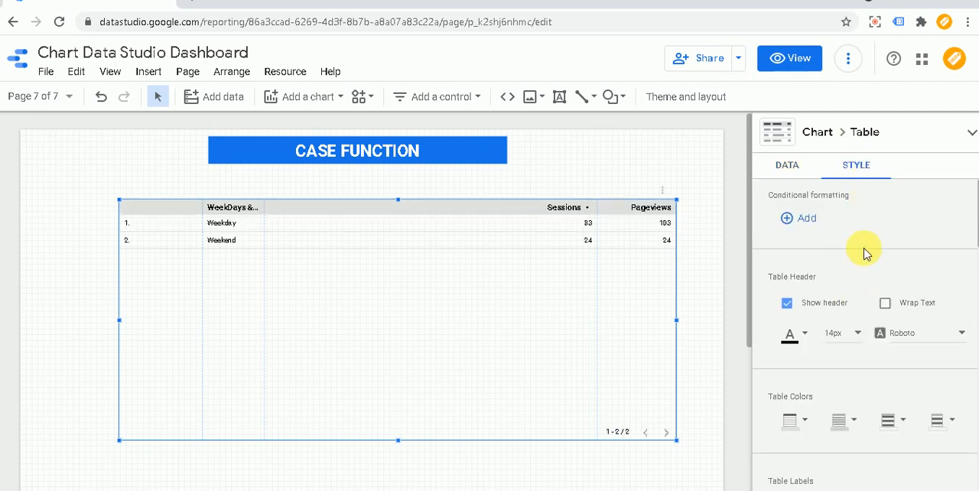
pyautogui.scroll(-1, 868, 253)
pyautogui.scroll(-1, 868, 253)
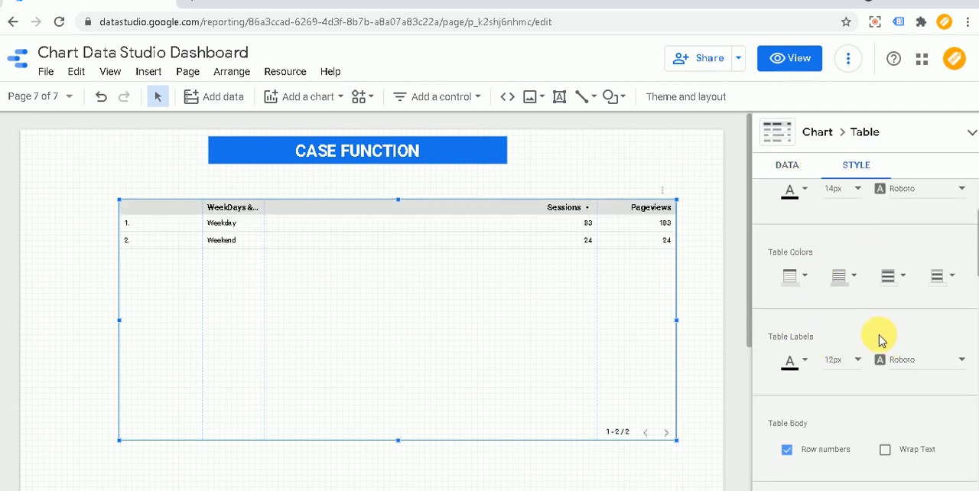
pyautogui.scroll(-1, 880, 337)
pyautogui.scroll(2, 880, 335)
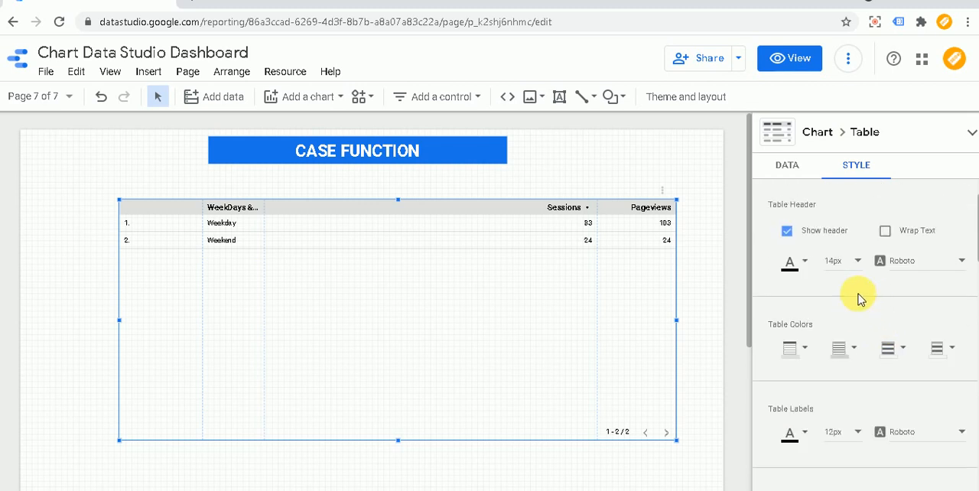
pyautogui.click(848, 261)
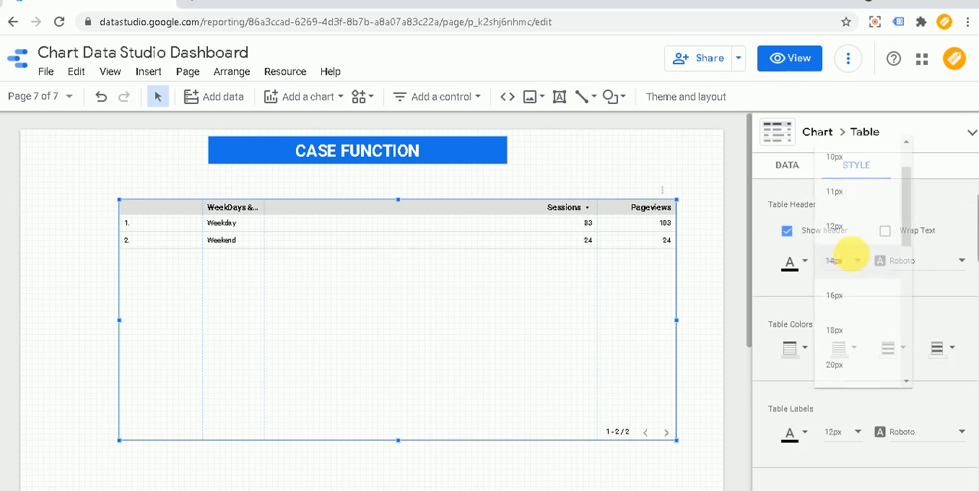
pyautogui.click(847, 329)
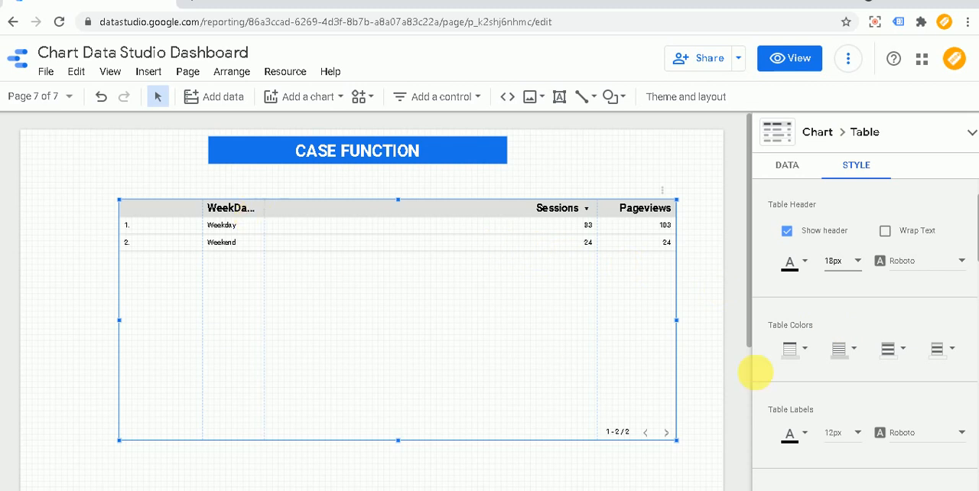
# Step: Set the font size of the table's labels to 18px
pyautogui.scroll(1, 887, 321)
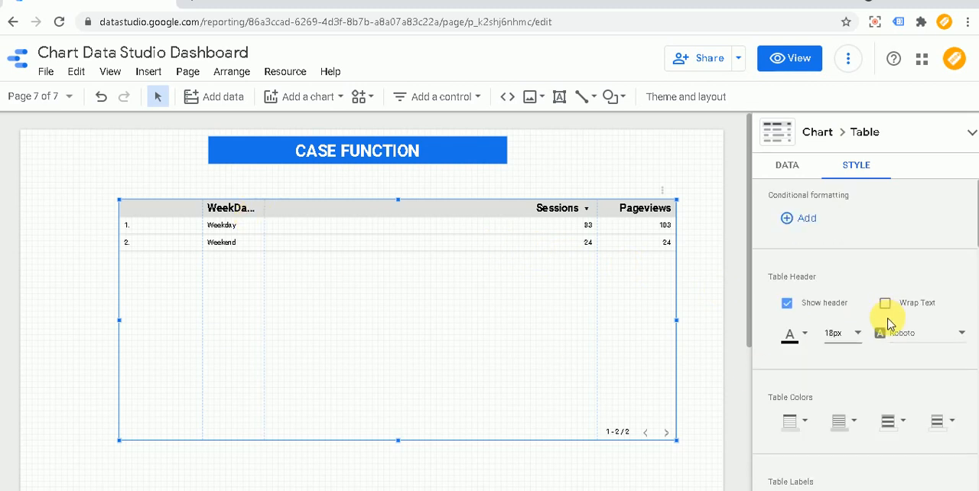
pyautogui.scroll(-2, 887, 322)
pyautogui.scroll(-2, 892, 321)
pyautogui.scroll(2, 892, 320)
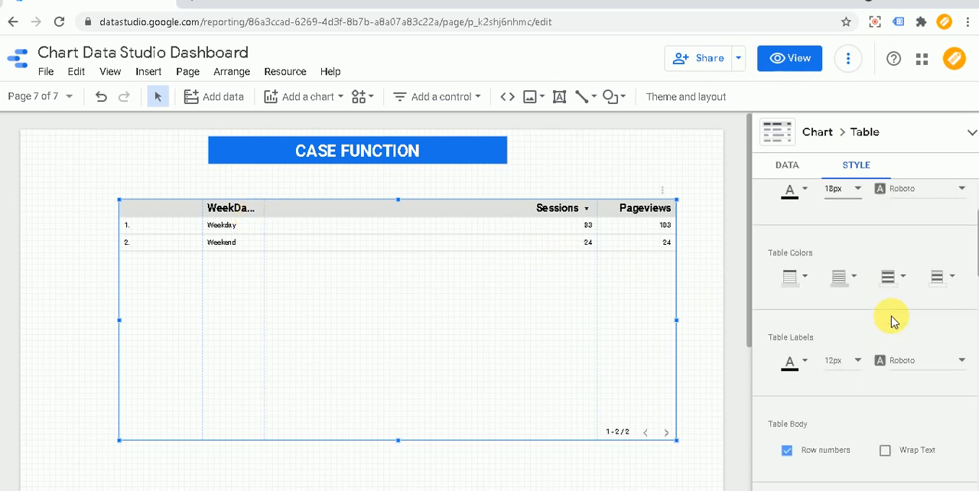
pyautogui.click(860, 363)
pyautogui.click(848, 431)
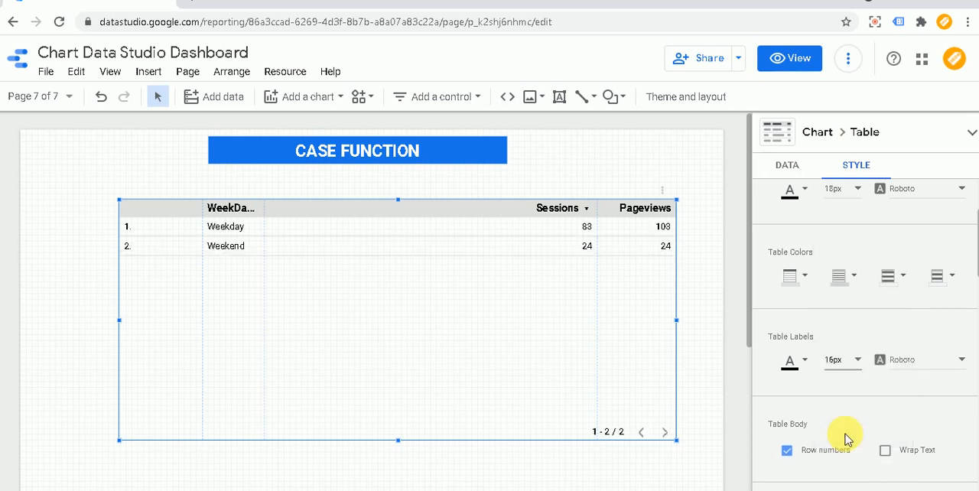
pyautogui.click(859, 361)
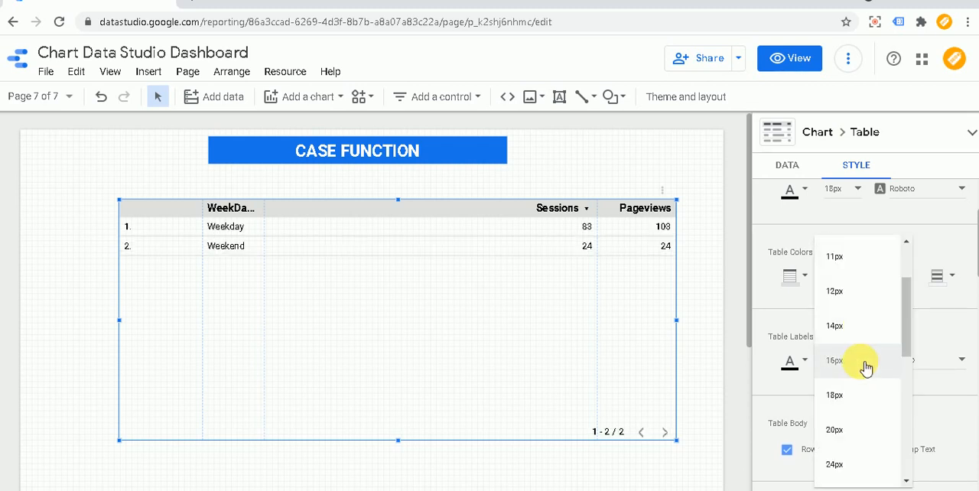
pyautogui.click(849, 404)
pyautogui.click(700, 188)
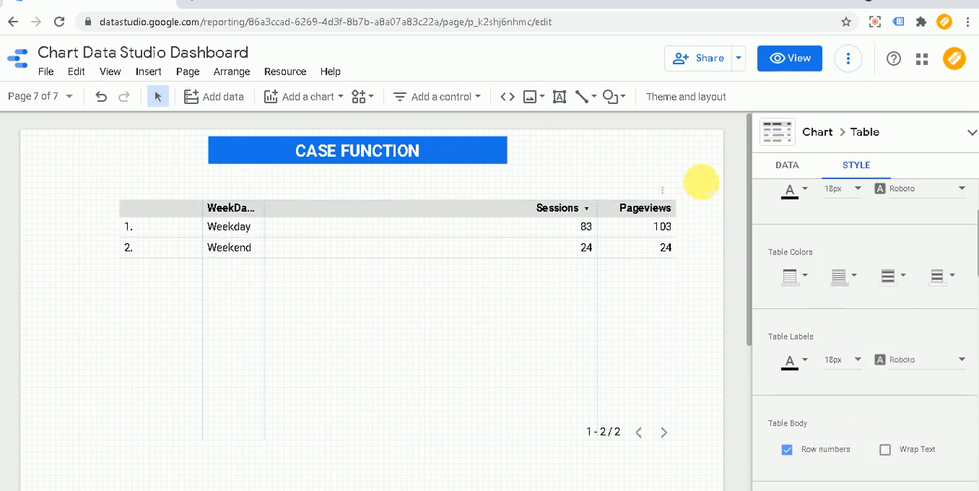
# Step: Preview the report to compare sessions and pageviews for weekdays and the weekend, and return to editing
pyautogui.click(785, 67)
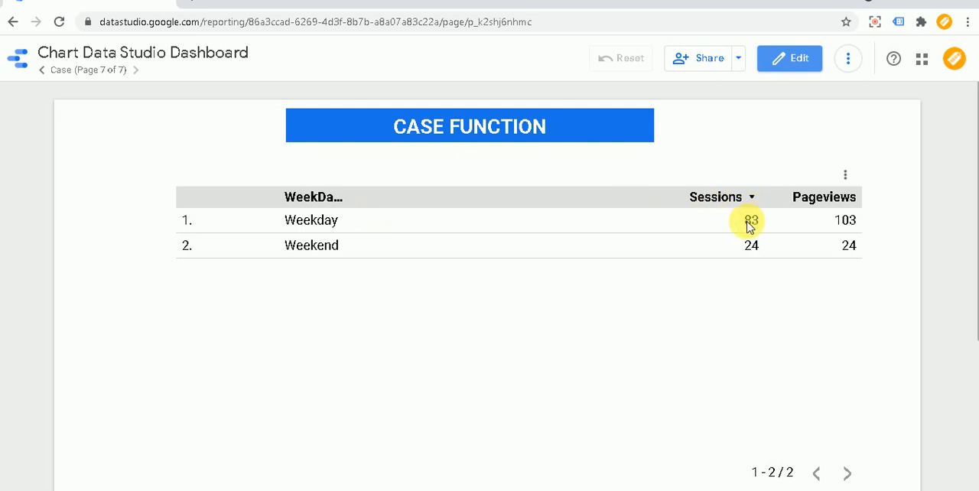
pyautogui.moveTo(834, 224); pyautogui.dragTo(850, 223)
pyautogui.click(313, 249)
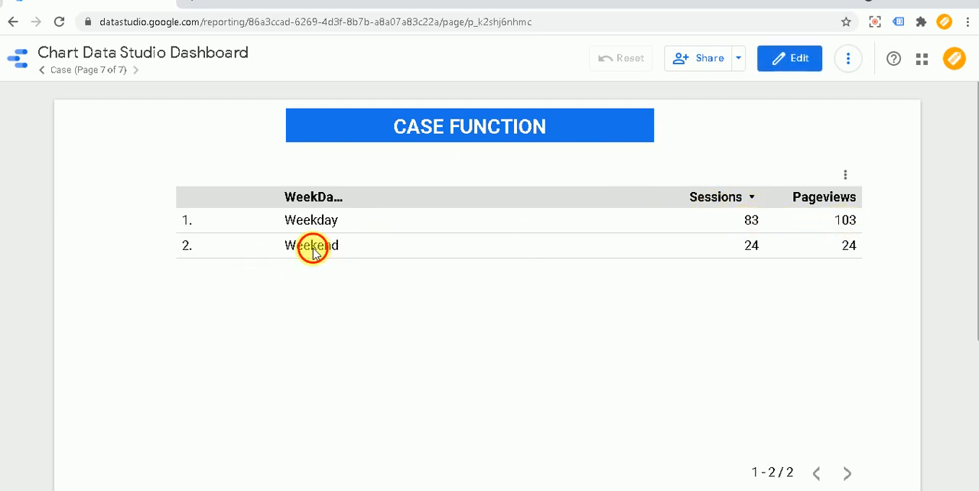
pyautogui.moveTo(313, 248); pyautogui.dragTo(325, 250)
pyautogui.click(755, 249)
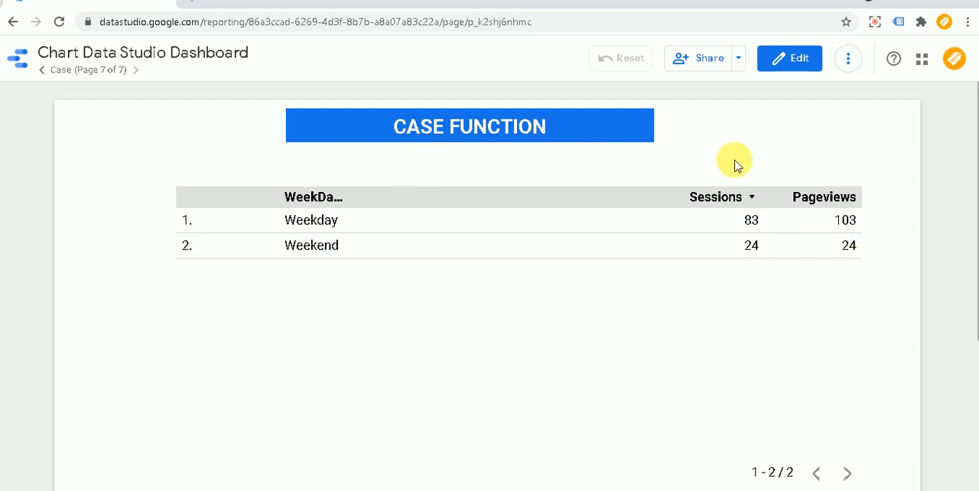
pyautogui.click(797, 67)
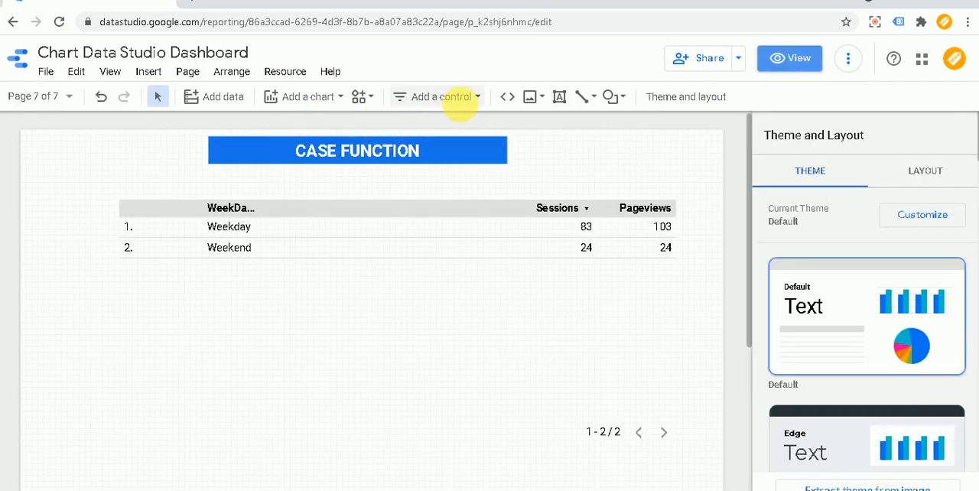
# Step: Add a date range control beside the CASE FUNCTION title, above the Sessions and Pageviews columns
pyautogui.click(459, 98)
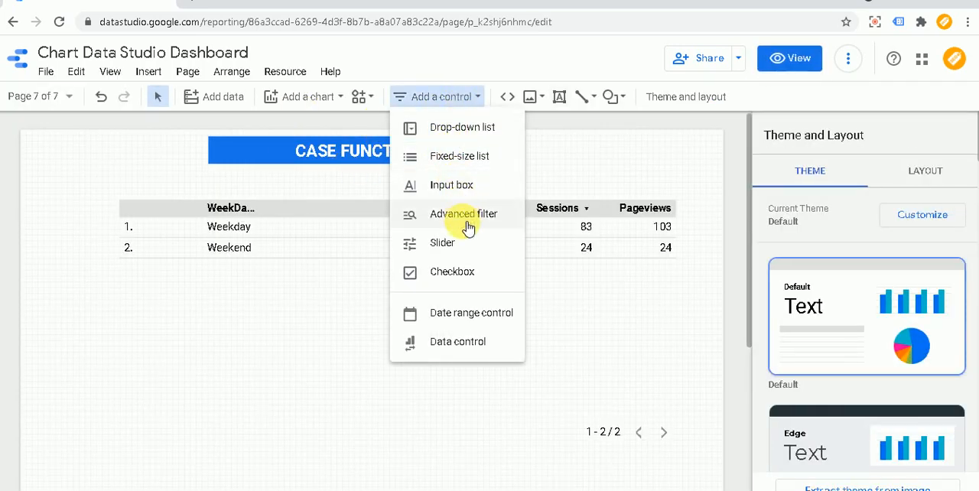
pyautogui.click(469, 314)
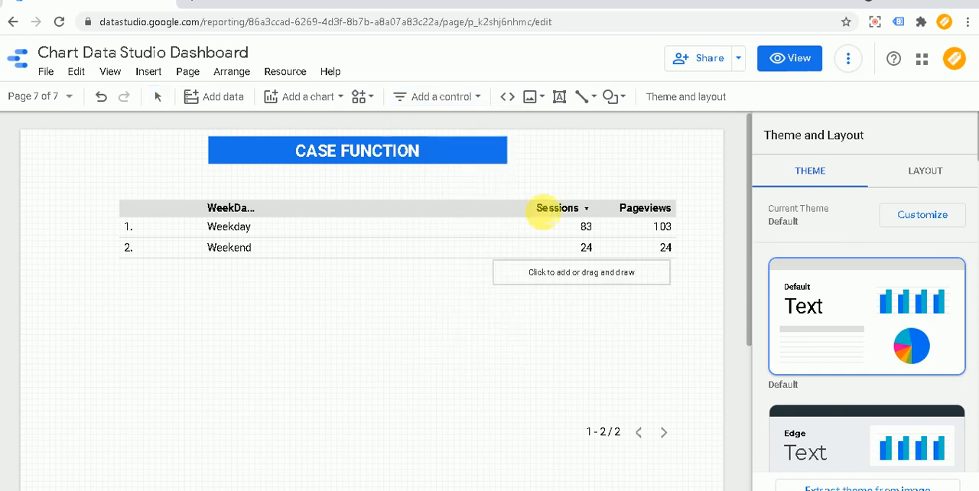
pyautogui.moveTo(536, 144); pyautogui.dragTo(683, 178)
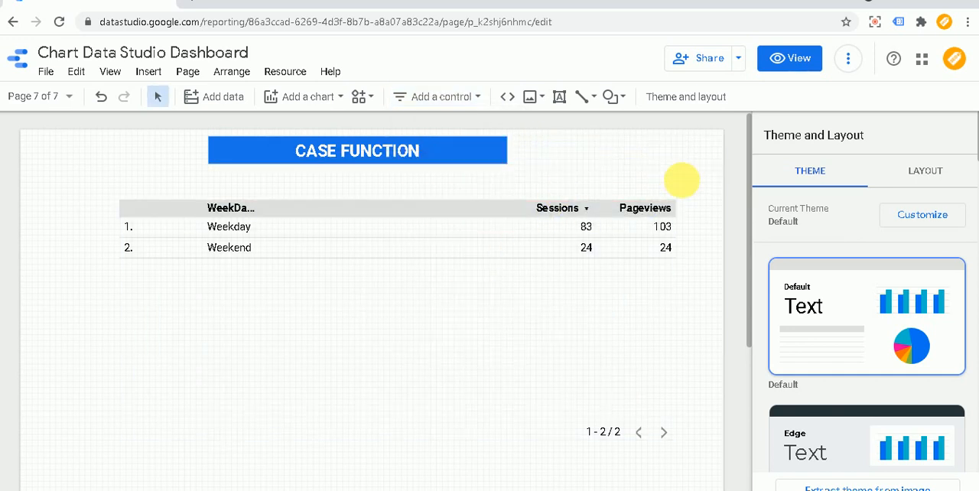
# Step: Preview the report with the date range set to January 1 – August 10, 2021, and return to editing
pyautogui.click(803, 66)
pyautogui.click(765, 142)
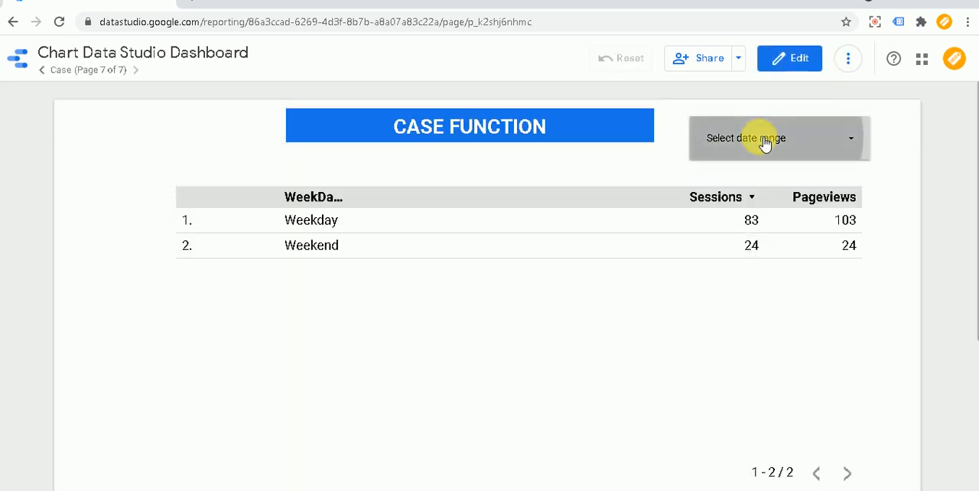
pyautogui.click(557, 205)
pyautogui.click(557, 205)
pyautogui.click(557, 206)
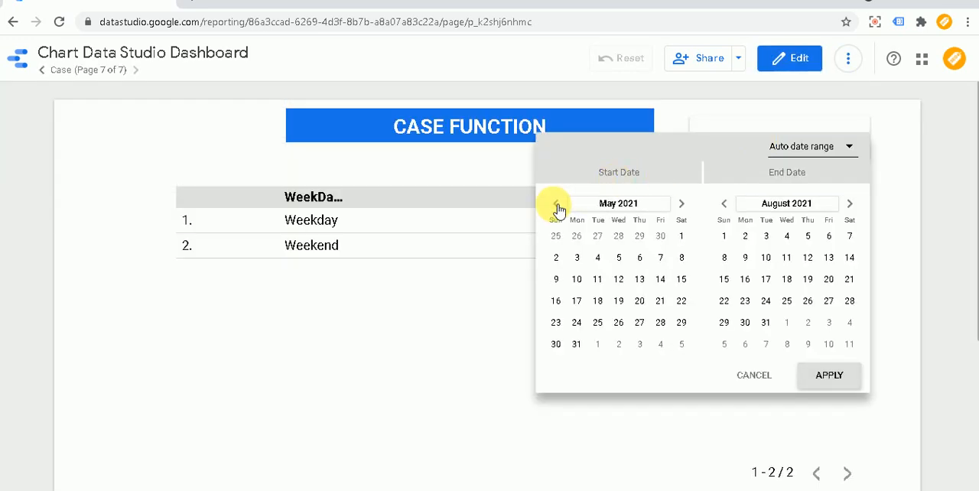
pyautogui.click(557, 205)
pyautogui.click(558, 206)
pyautogui.click(557, 205)
pyautogui.click(557, 205)
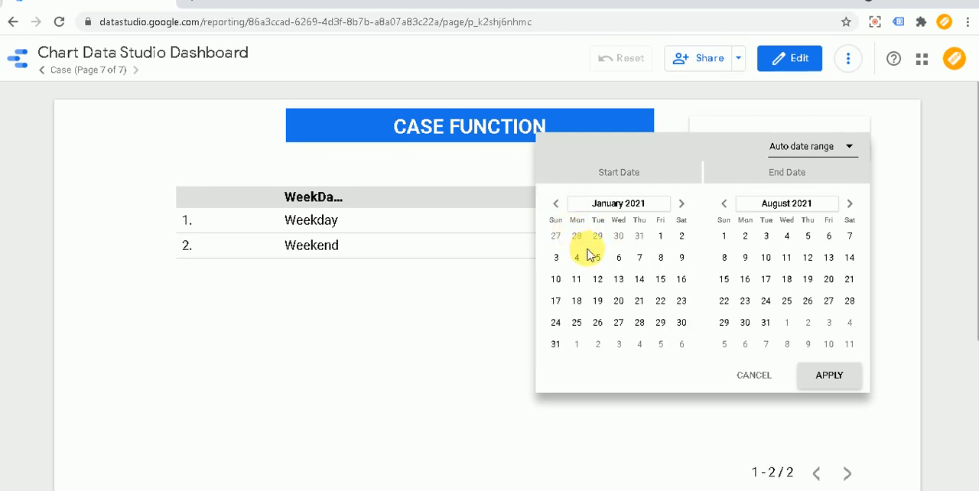
pyautogui.click(664, 239)
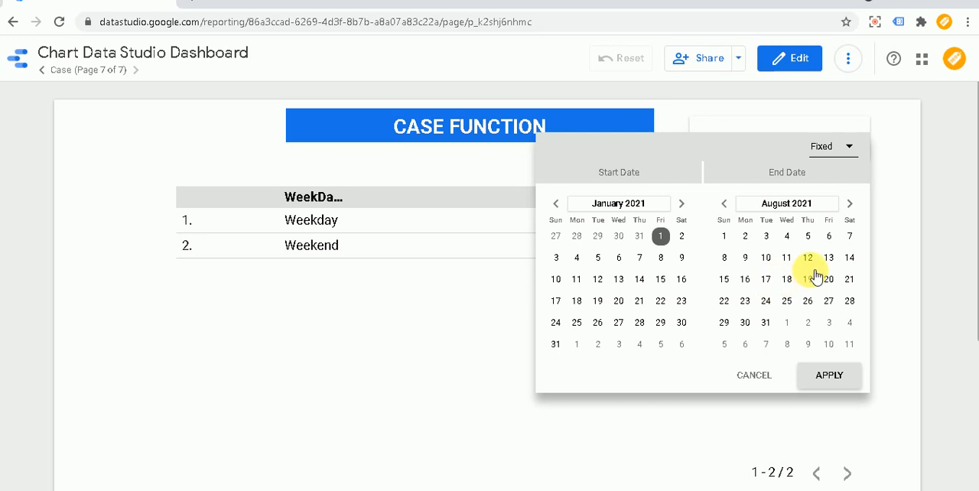
pyautogui.click(773, 259)
pyautogui.click(827, 375)
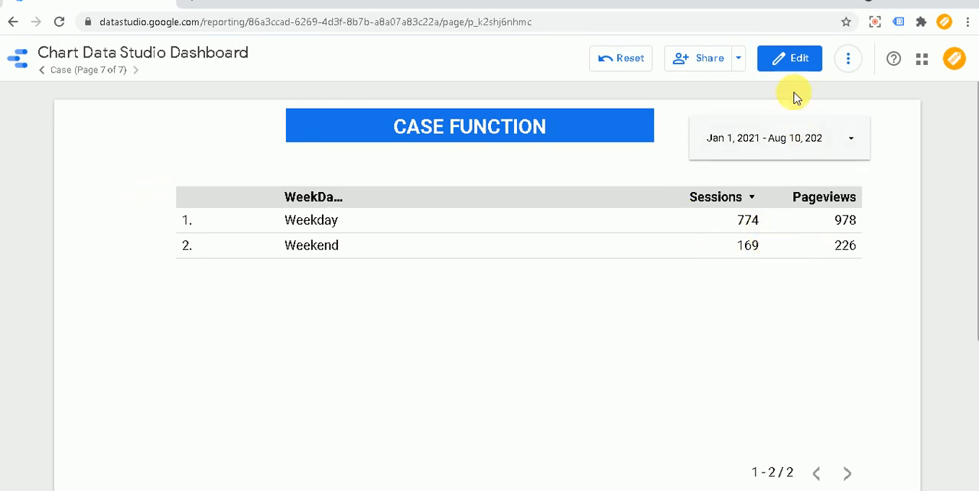
pyautogui.click(797, 64)
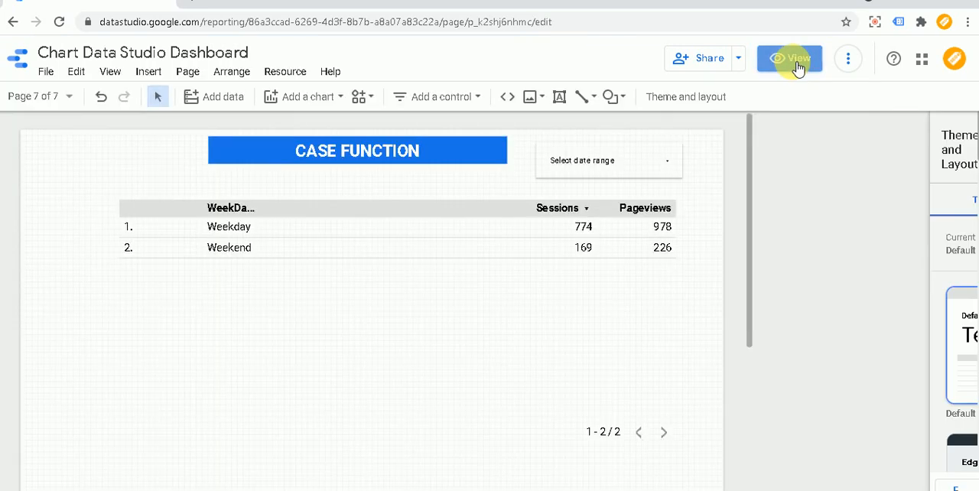
# Step: Add Day of Week Name as a second dimension of the WeekDays & Weekend table, preview the report, and return to editing
pyautogui.click(437, 227)
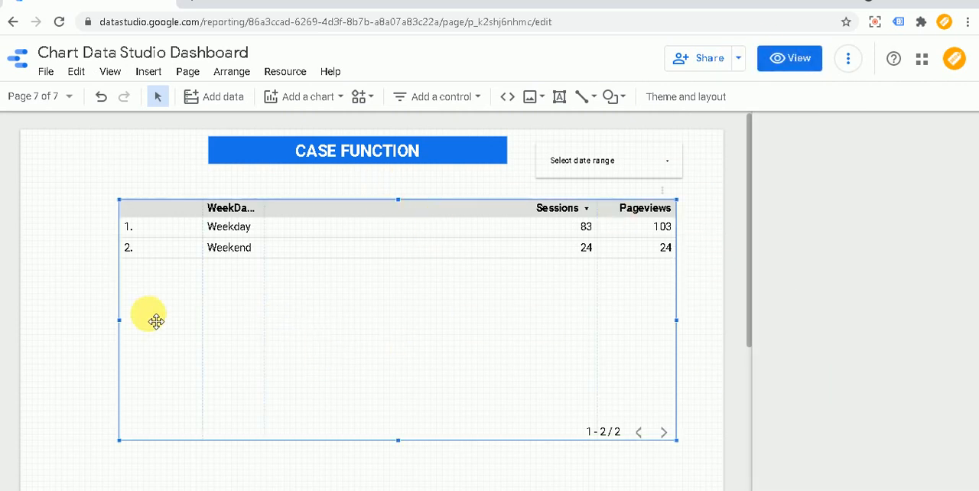
pyautogui.click(810, 309)
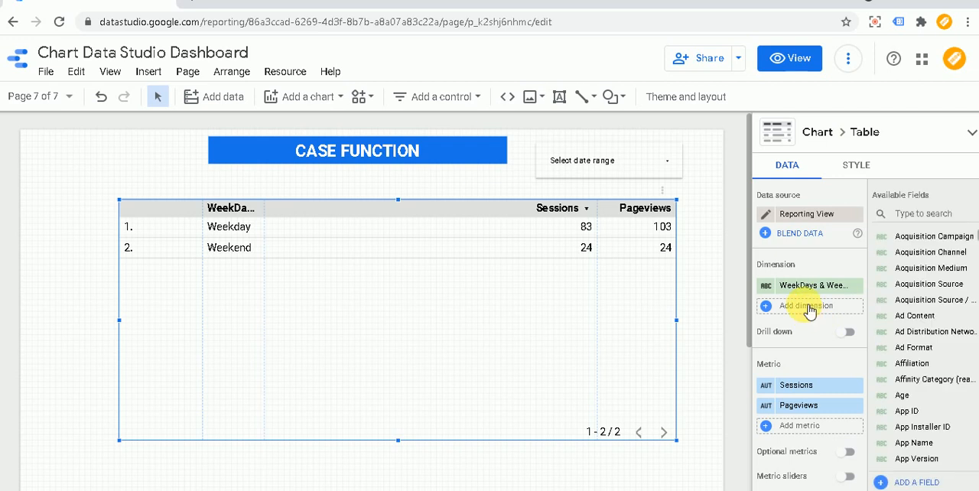
pyautogui.click(806, 308)
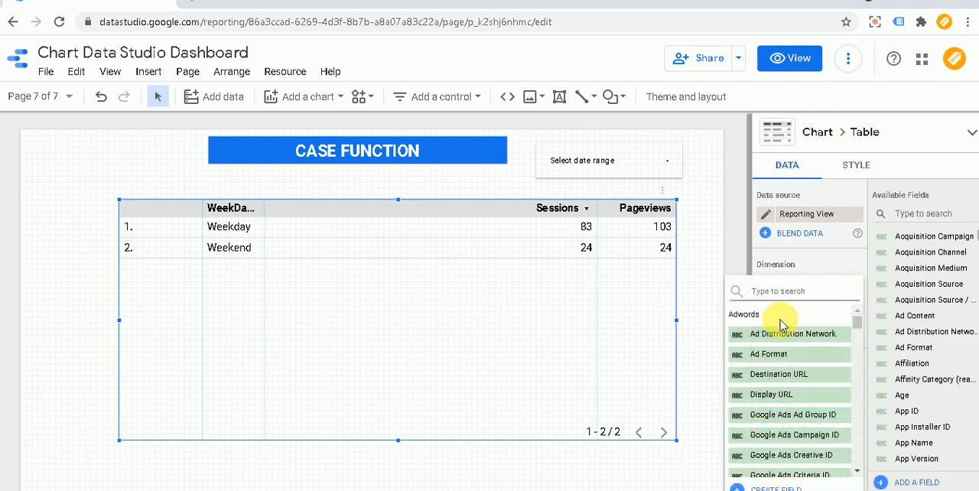
pyautogui.write('wee')
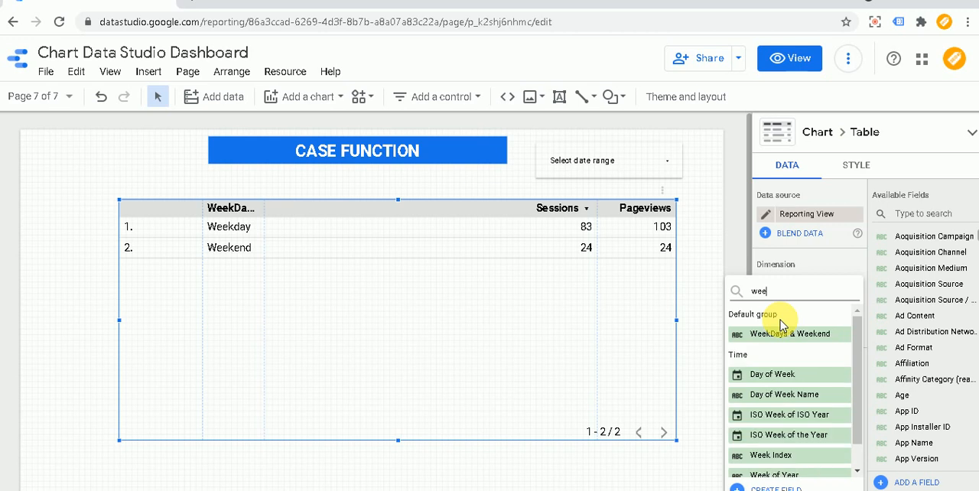
pyautogui.click(801, 396)
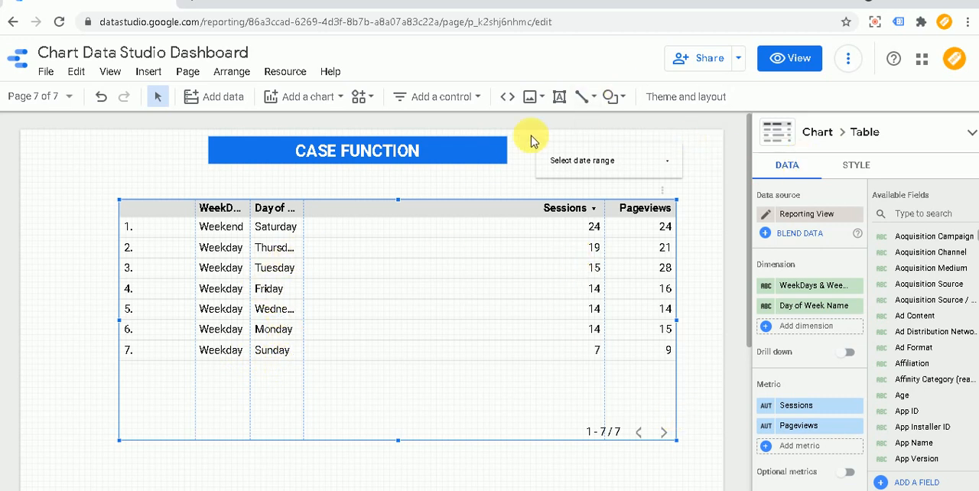
pyautogui.click(800, 65)
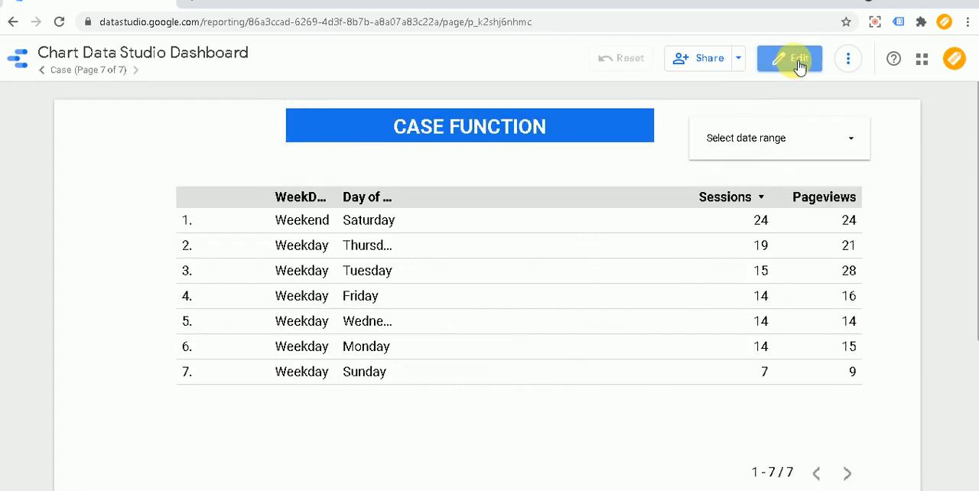
pyautogui.click(799, 61)
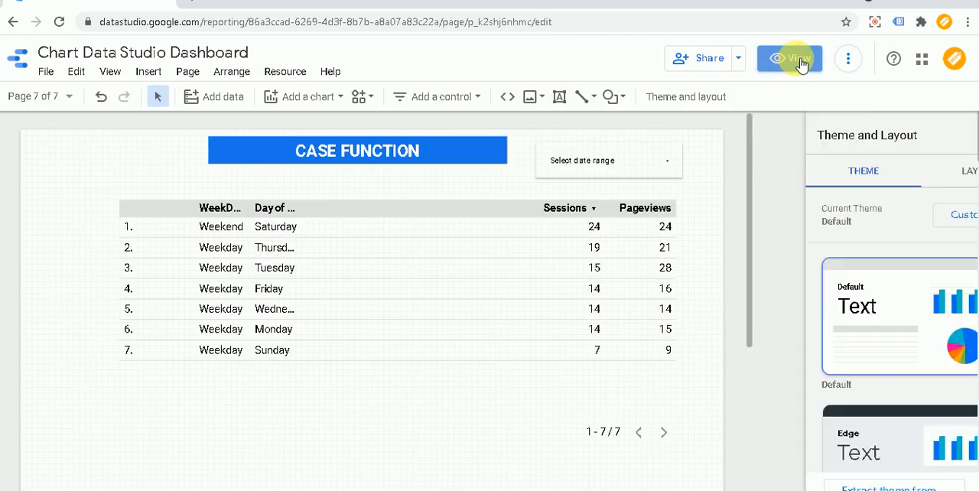
# Step: Remove the Day of Week Name dimension from the table and deselect the table
pyautogui.click(364, 218)
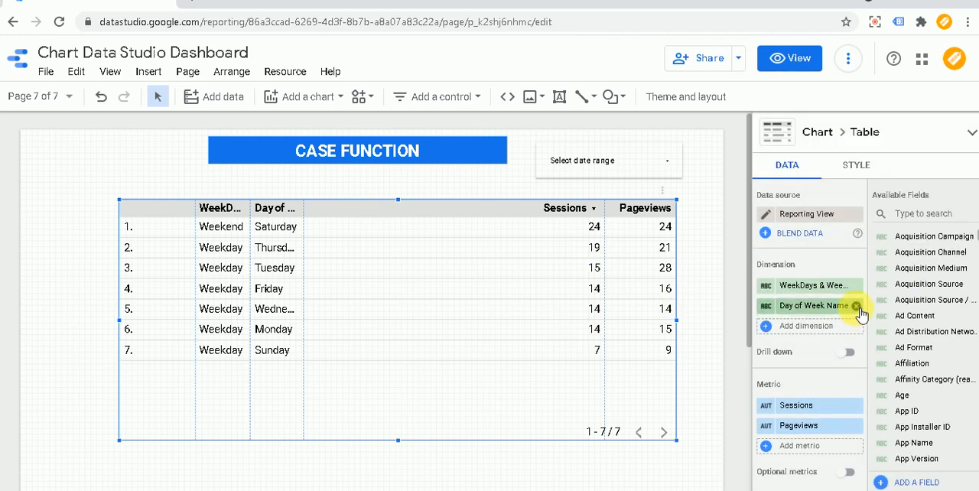
pyautogui.click(857, 307)
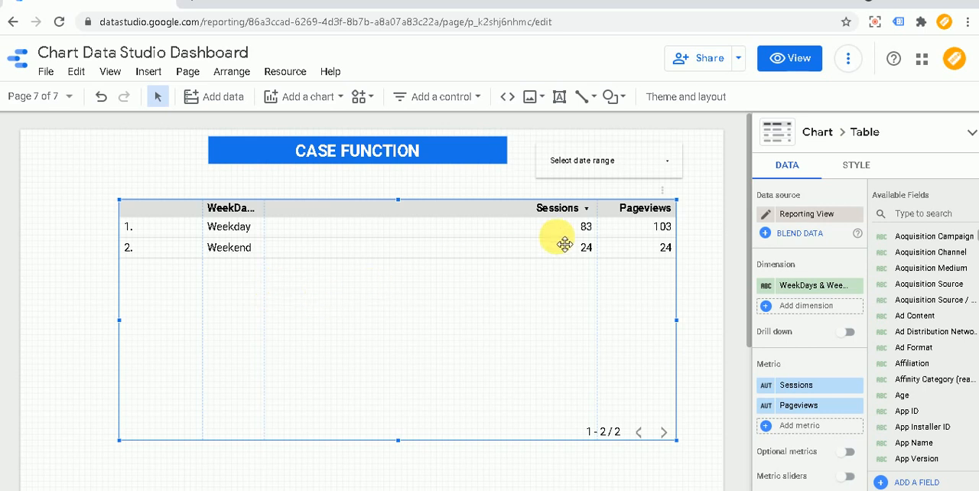
pyautogui.click(736, 146)
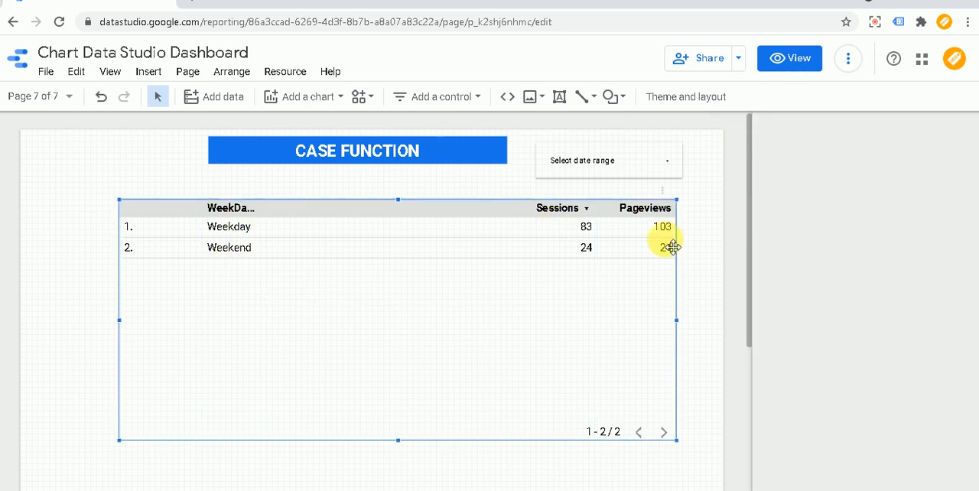
# Step: Replace the table's WeekDays & Weekend dimension with Country
pyautogui.click(335, 213)
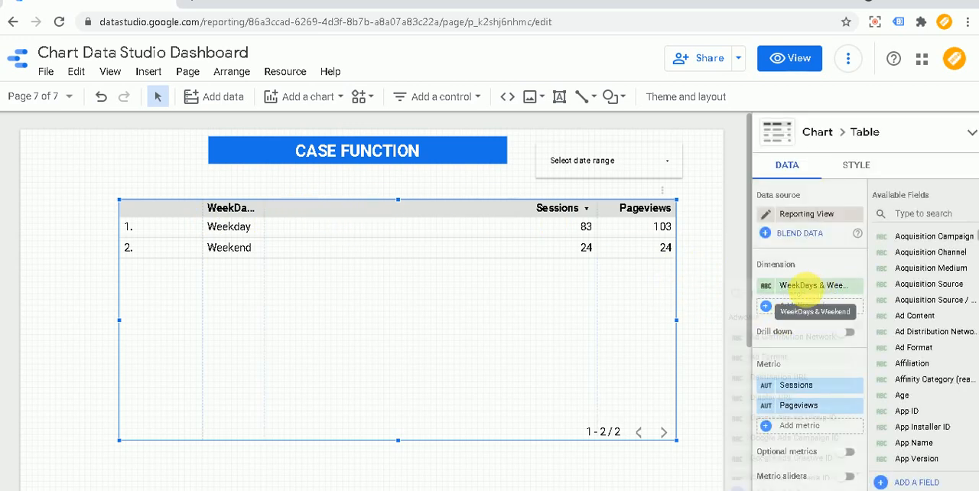
pyautogui.click(811, 286)
pyautogui.write('country')
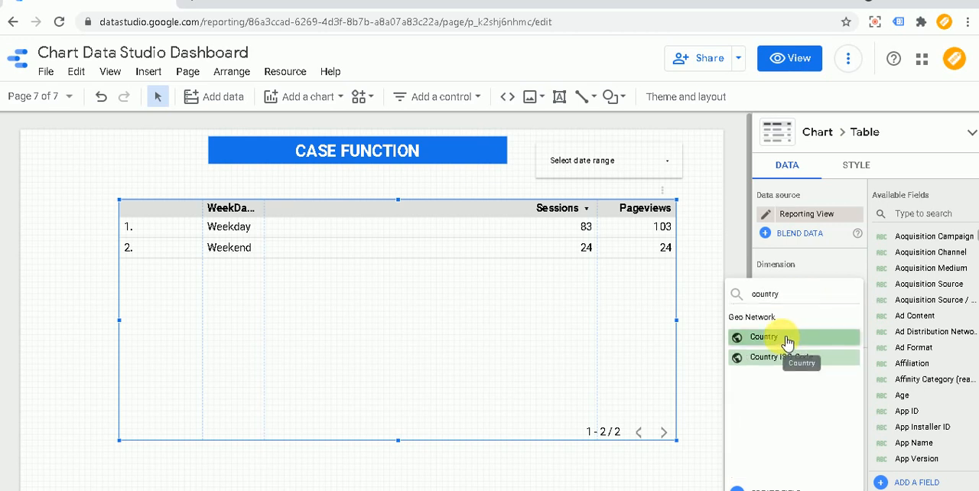
pyautogui.click(786, 336)
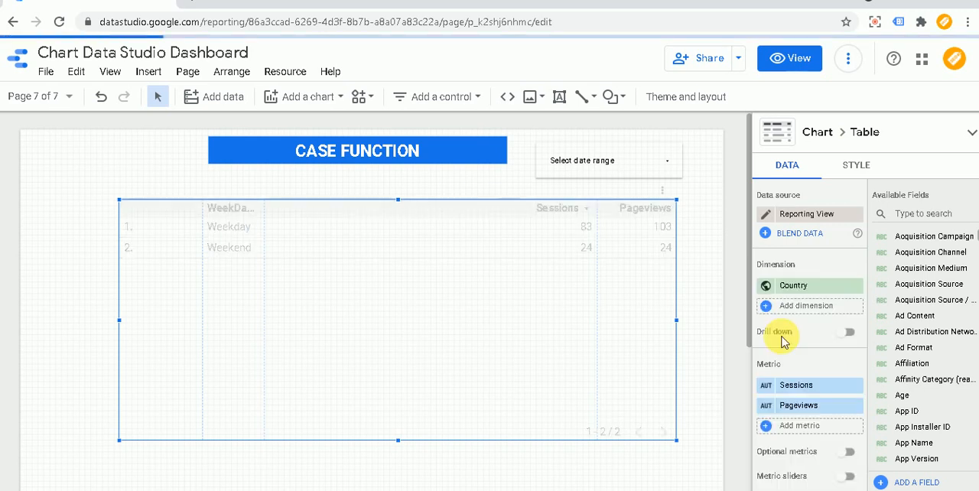